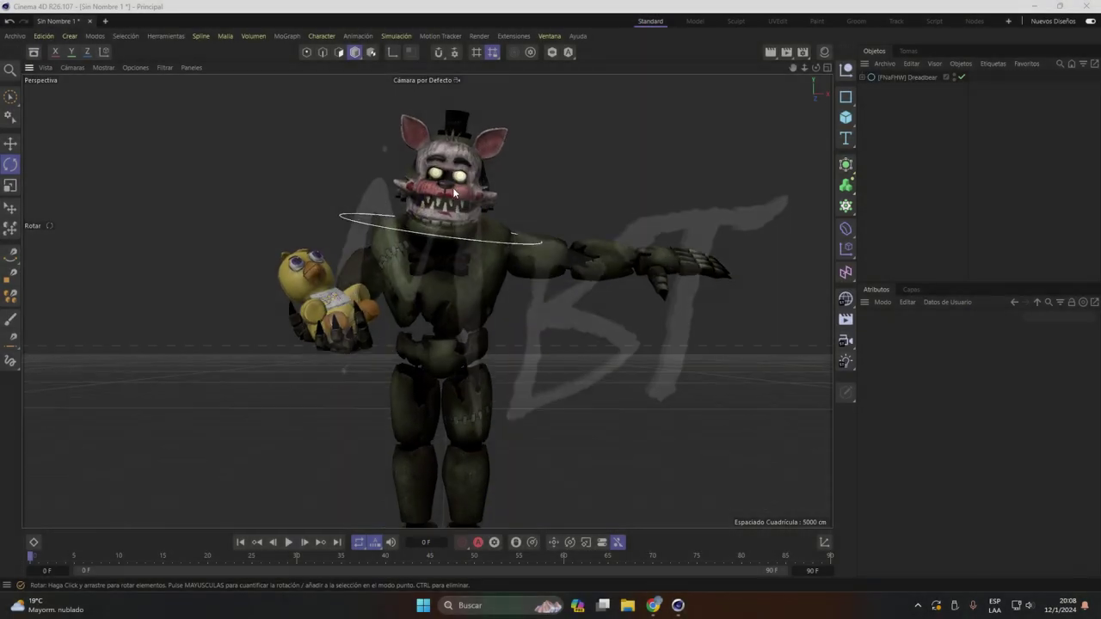
{"action": "scroll", "coordinate": [430, 231], "scroll_direction": "down", "scroll_amount": 2}
{"action": "scroll", "coordinate": [432, 198], "scroll_direction": "down", "scroll_amount": 1}
{"action": "scroll", "coordinate": [435, 165], "scroll_direction": "down", "scroll_amount": 1}
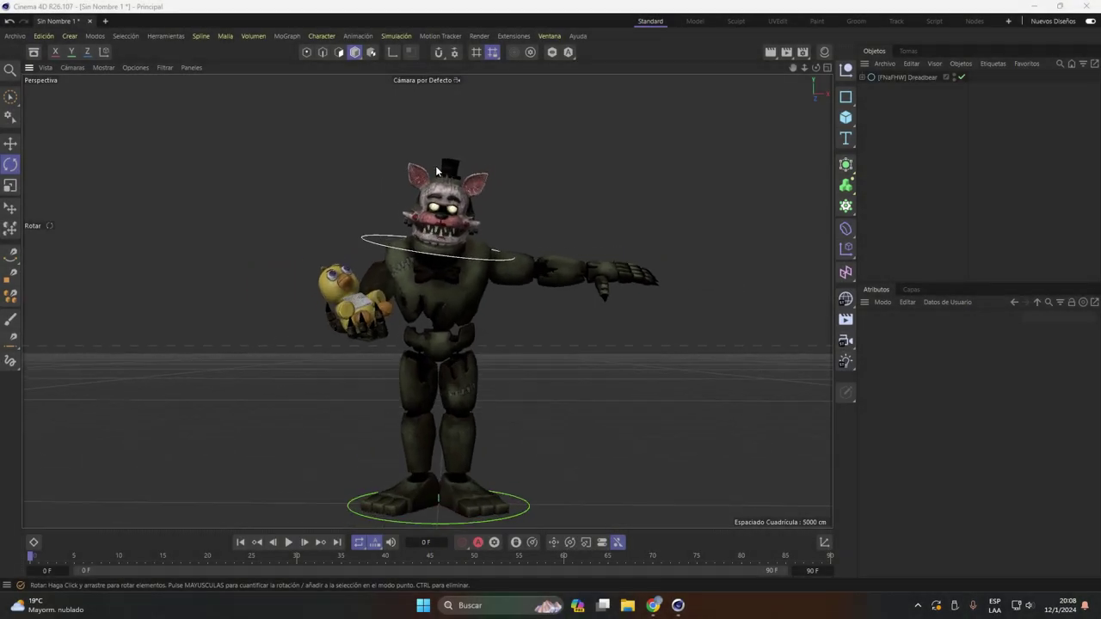
{"action": "scroll", "coordinate": [436, 165], "scroll_direction": "up", "scroll_amount": 1}
{"action": "scroll", "coordinate": [559, 146], "scroll_direction": "up", "scroll_amount": 2}
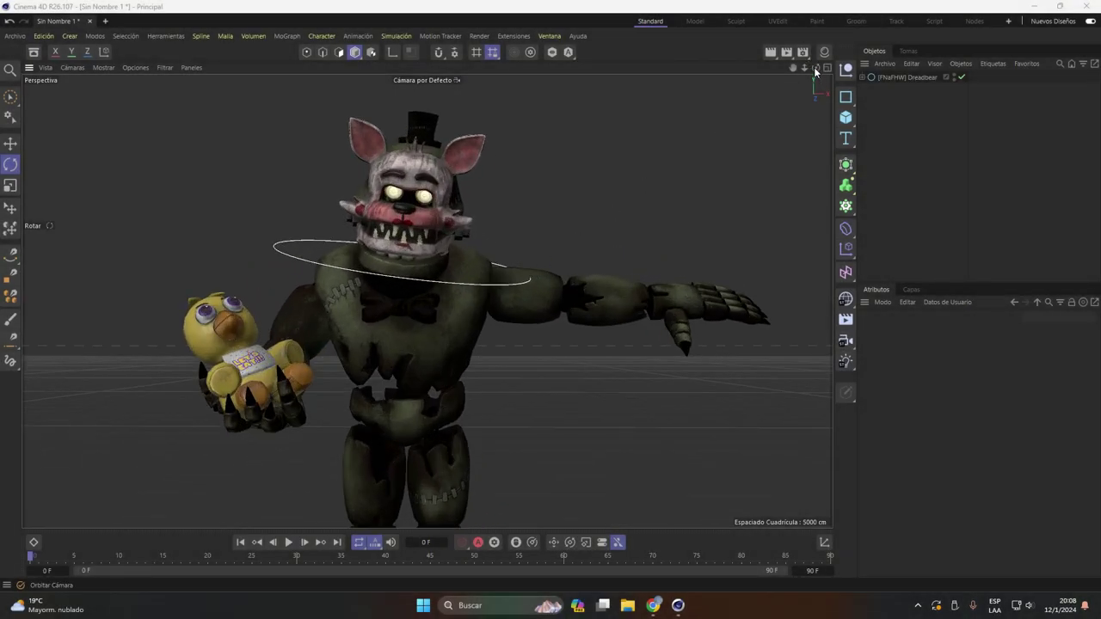
Inspect the head's snout from several angles and rotate the right arm holding the Chica doll.
{"action": "left_click_drag", "start_coordinate": [814, 67], "coordinate": [714, 86]}
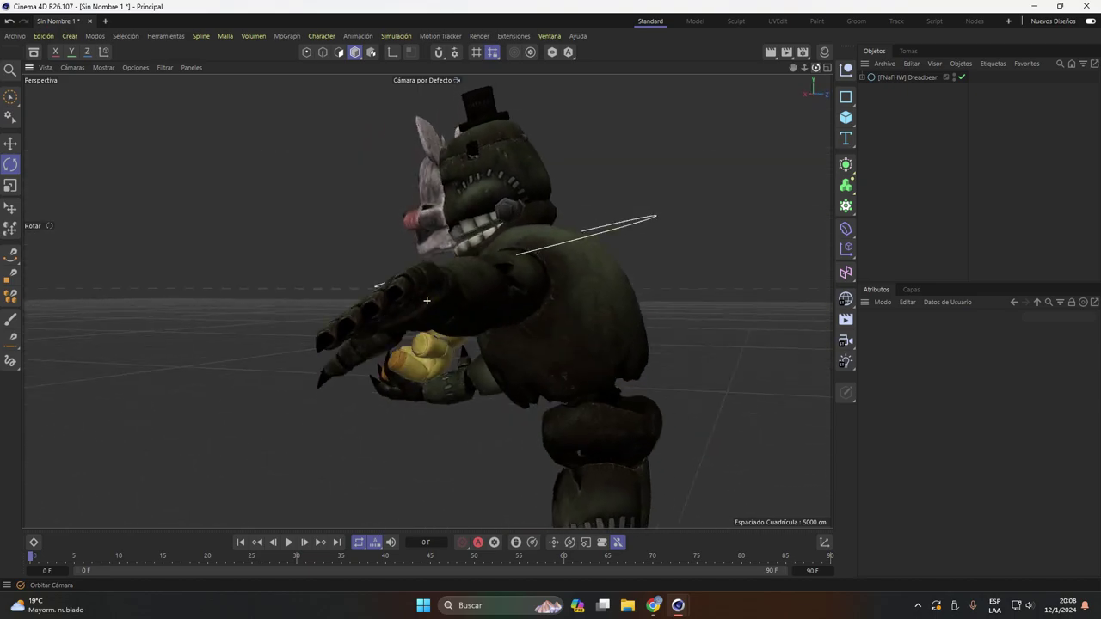
{"action": "left_click_drag", "start_coordinate": [815, 67], "coordinate": [815, 67]}
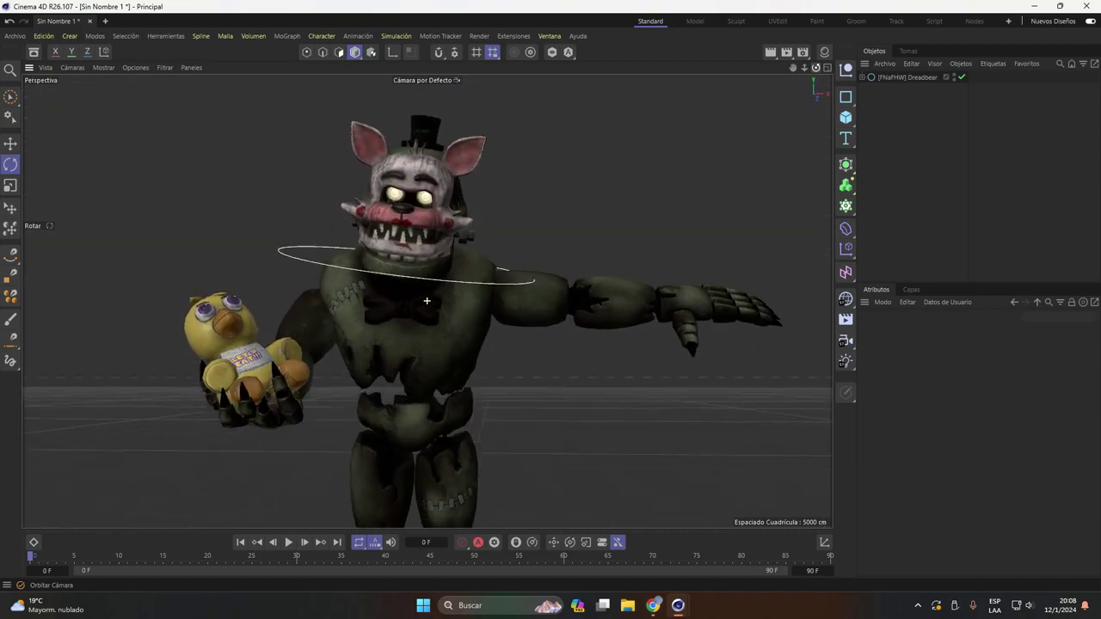
{"action": "scroll", "coordinate": [355, 227], "scroll_direction": "up", "scroll_amount": 2}
{"action": "scroll", "coordinate": [355, 227], "scroll_direction": "up", "scroll_amount": 2}
{"action": "scroll", "coordinate": [530, 105], "scroll_direction": "up", "scroll_amount": 2}
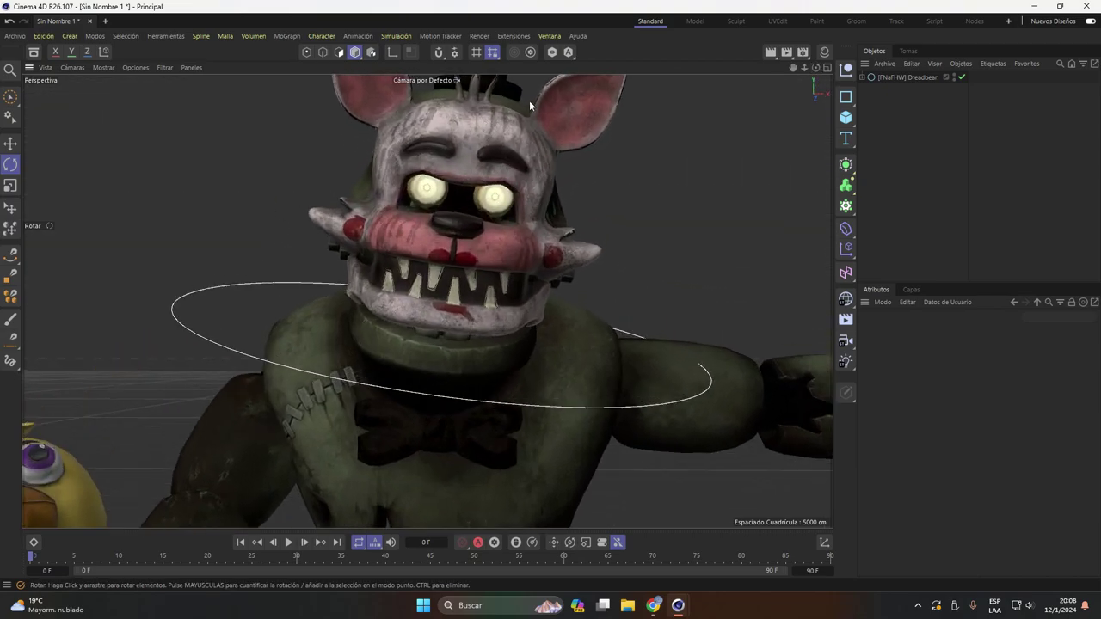
{"action": "scroll", "coordinate": [504, 114], "scroll_direction": "up", "scroll_amount": 2}
{"action": "scroll", "coordinate": [450, 139], "scroll_direction": "up", "scroll_amount": 1}
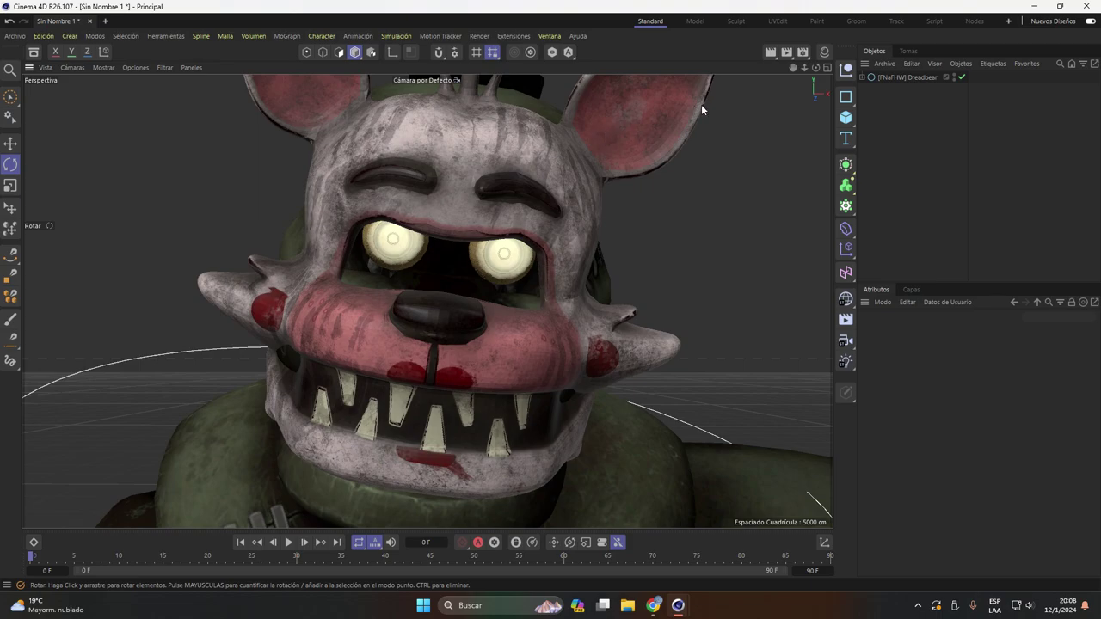
{"action": "left_click_drag", "start_coordinate": [816, 67], "coordinate": [815, 67]}
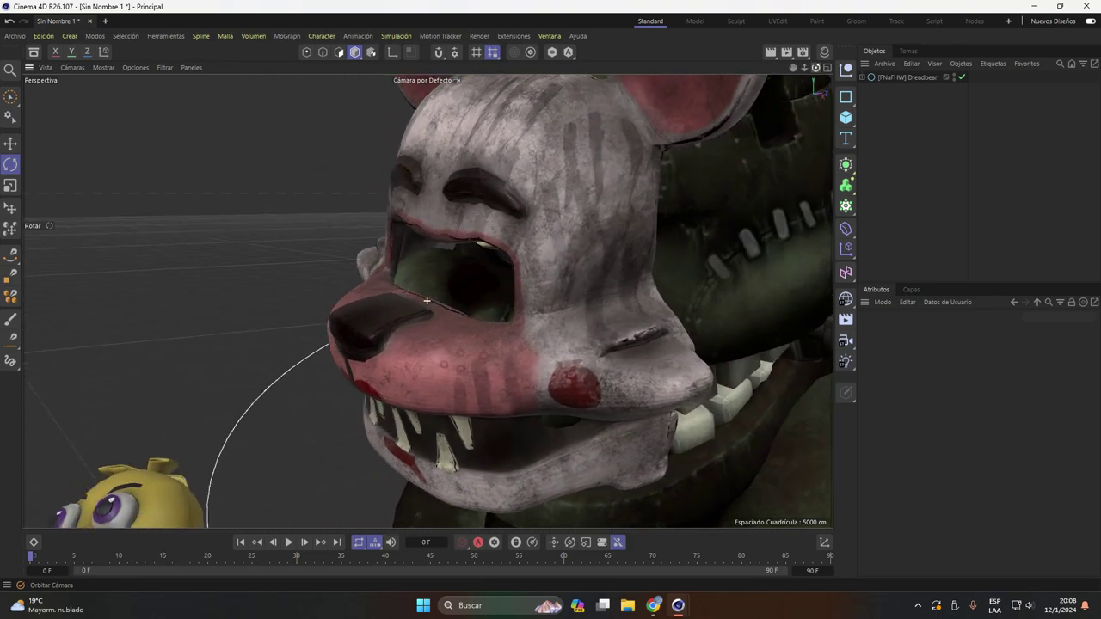
{"action": "left_click_drag", "start_coordinate": [426, 300], "coordinate": [427, 300], "text": "alt"}
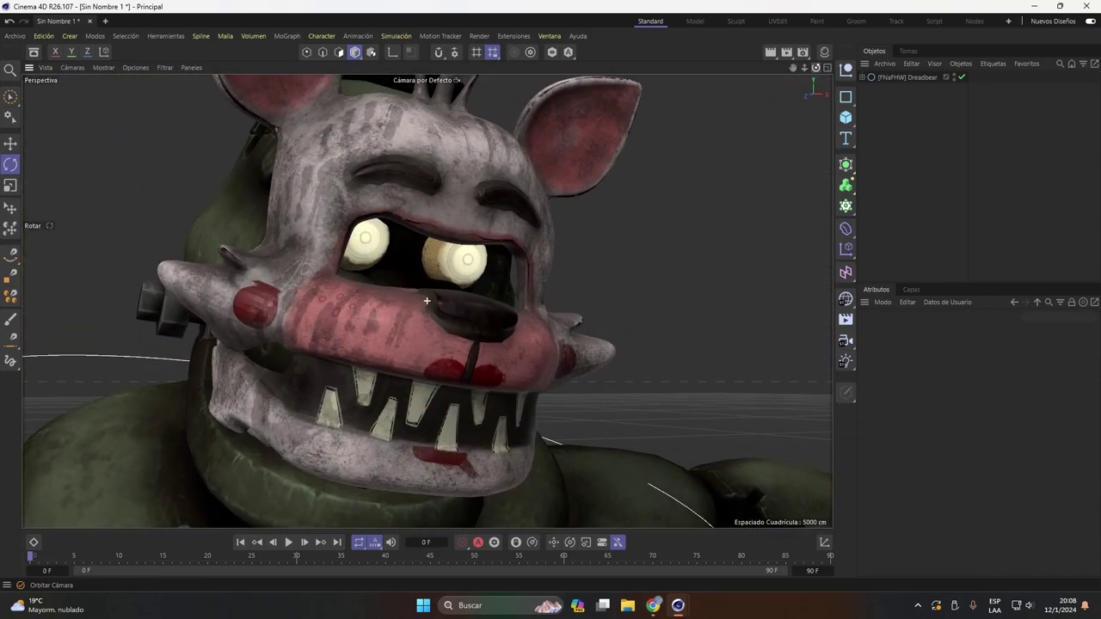
{"action": "left_click_drag", "start_coordinate": [427, 300], "coordinate": [486, 237], "text": "alt"}
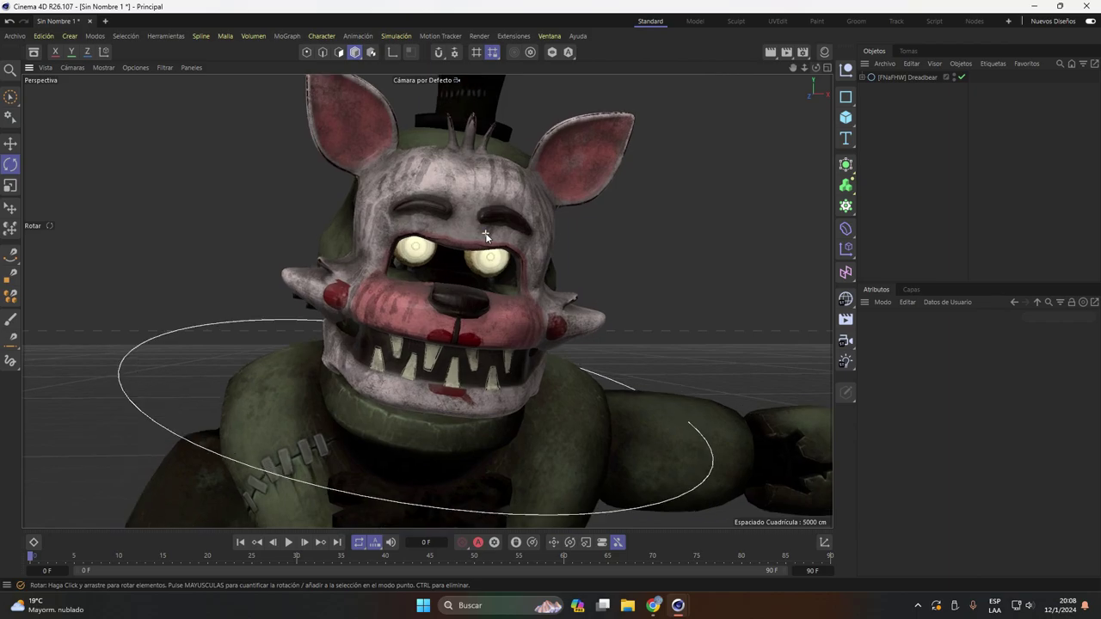
{"action": "scroll", "coordinate": [486, 236], "scroll_direction": "down", "scroll_amount": 2}
{"action": "scroll", "coordinate": [515, 232], "scroll_direction": "down", "scroll_amount": 2}
{"action": "scroll", "coordinate": [498, 311], "scroll_direction": "down", "scroll_amount": 2}
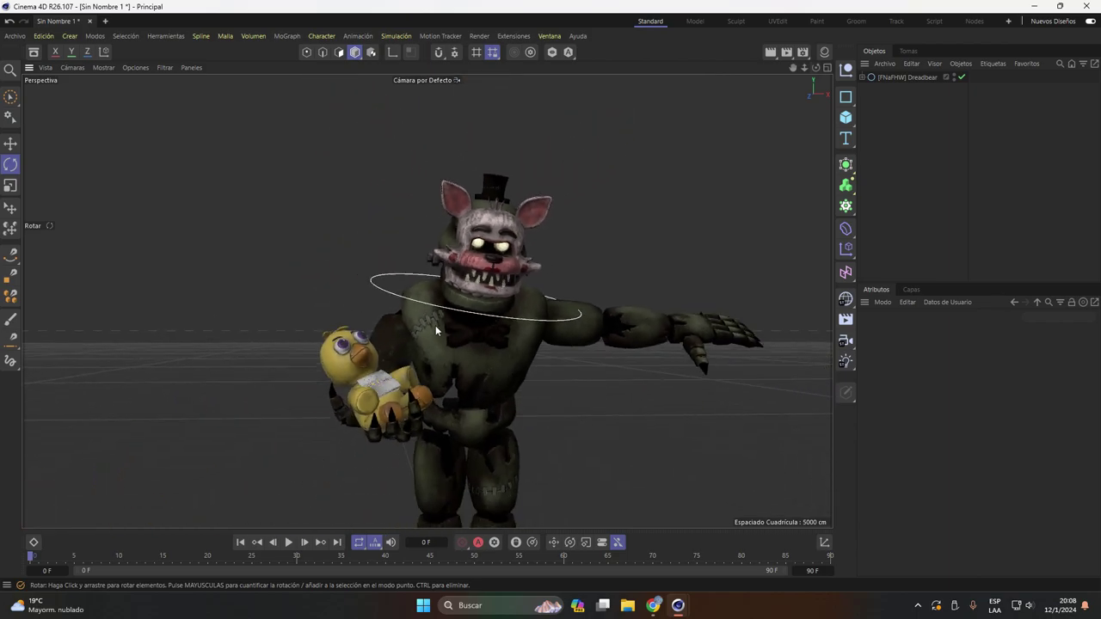
{"action": "left_click_drag", "start_coordinate": [392, 326], "coordinate": [384, 329]}
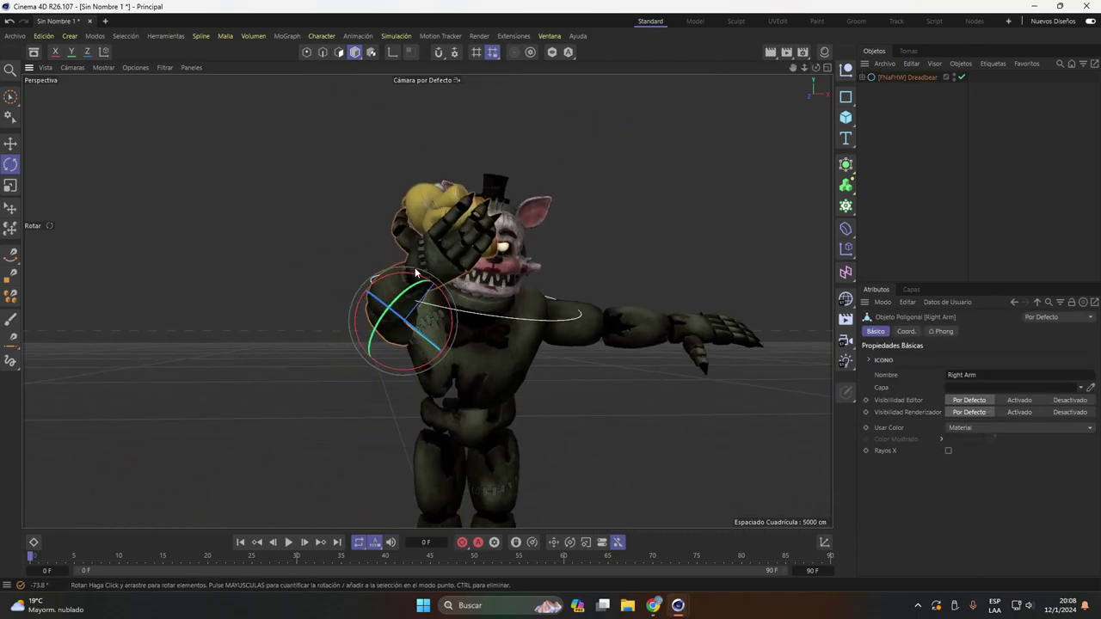
{"action": "left_click", "coordinate": [91, 287]}
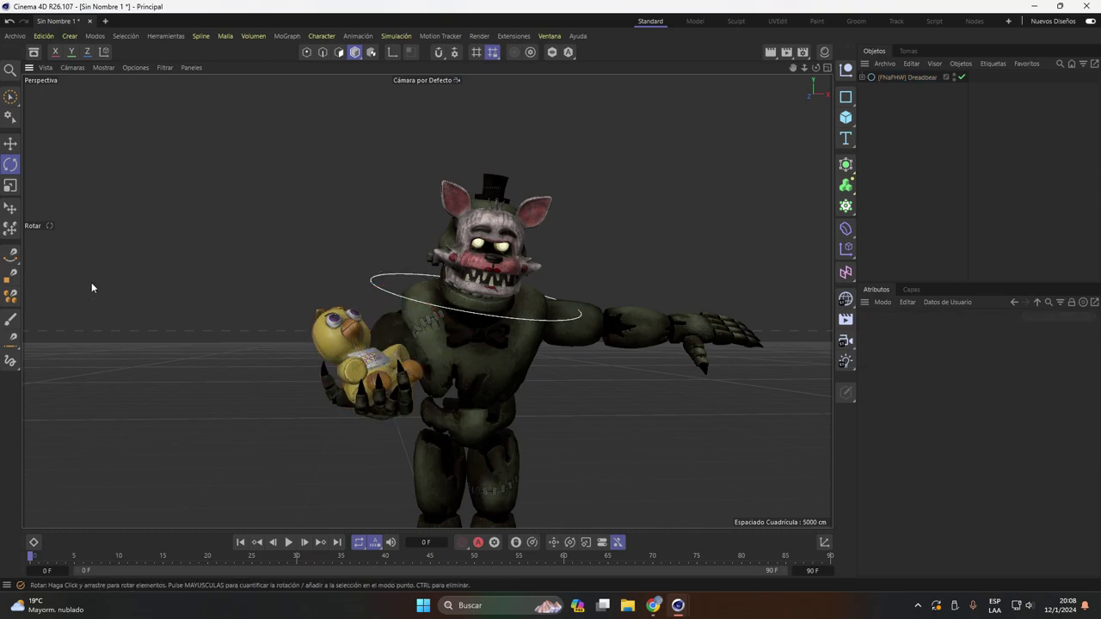
{"action": "scroll", "coordinate": [281, 224], "scroll_direction": "down", "scroll_amount": 2}
{"action": "scroll", "coordinate": [679, 325], "scroll_direction": "up", "scroll_amount": 2}
{"action": "scroll", "coordinate": [619, 307], "scroll_direction": "up", "scroll_amount": 2}
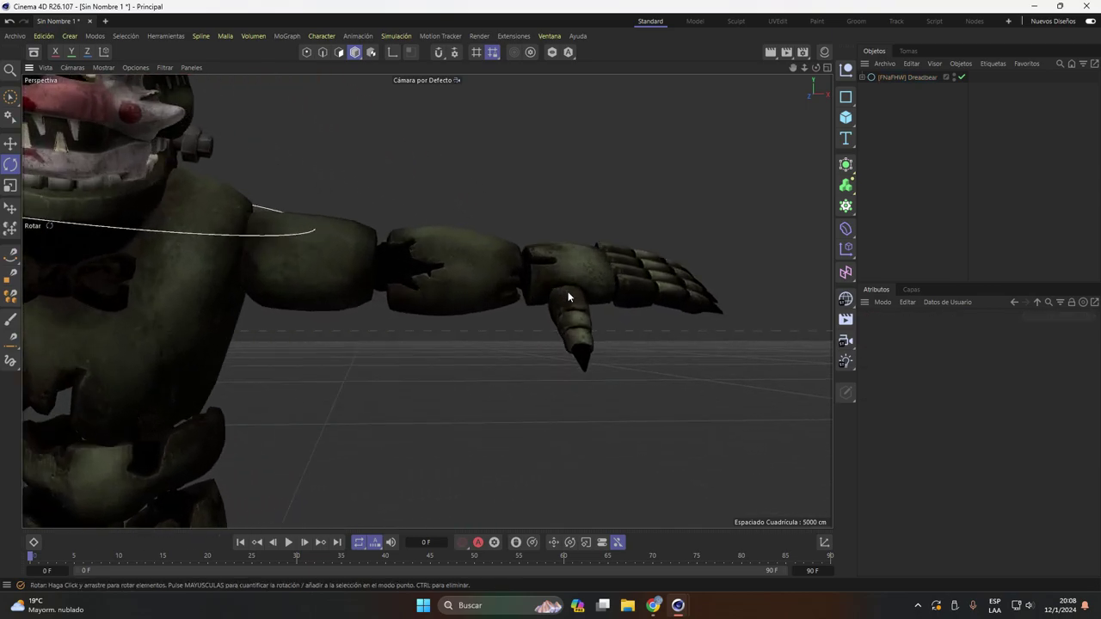
Bend the right hand's Finger 1 and Finger 2 segments downward, curling the Finger 2 claw.
{"action": "left_click", "coordinate": [559, 303]}
{"action": "scroll", "coordinate": [555, 309], "scroll_direction": "up", "scroll_amount": 1}
{"action": "left_click_drag", "start_coordinate": [555, 310], "coordinate": [643, 344]}
{"action": "left_click", "coordinate": [637, 335]}
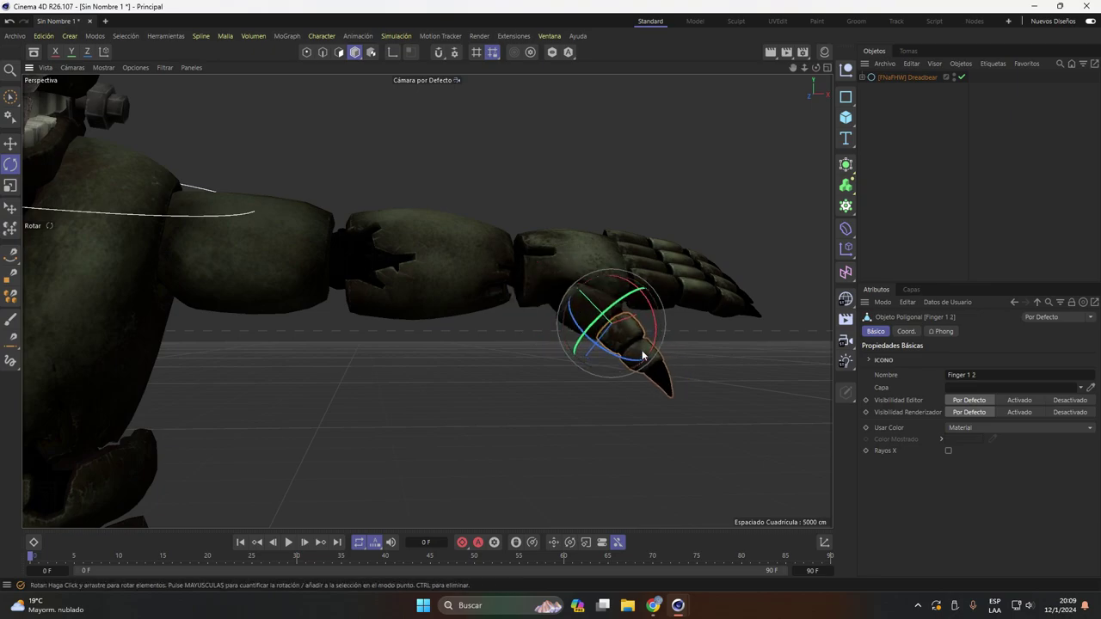
{"action": "left_click", "coordinate": [645, 353]}
{"action": "scroll", "coordinate": [724, 296], "scroll_direction": "up", "scroll_amount": 1}
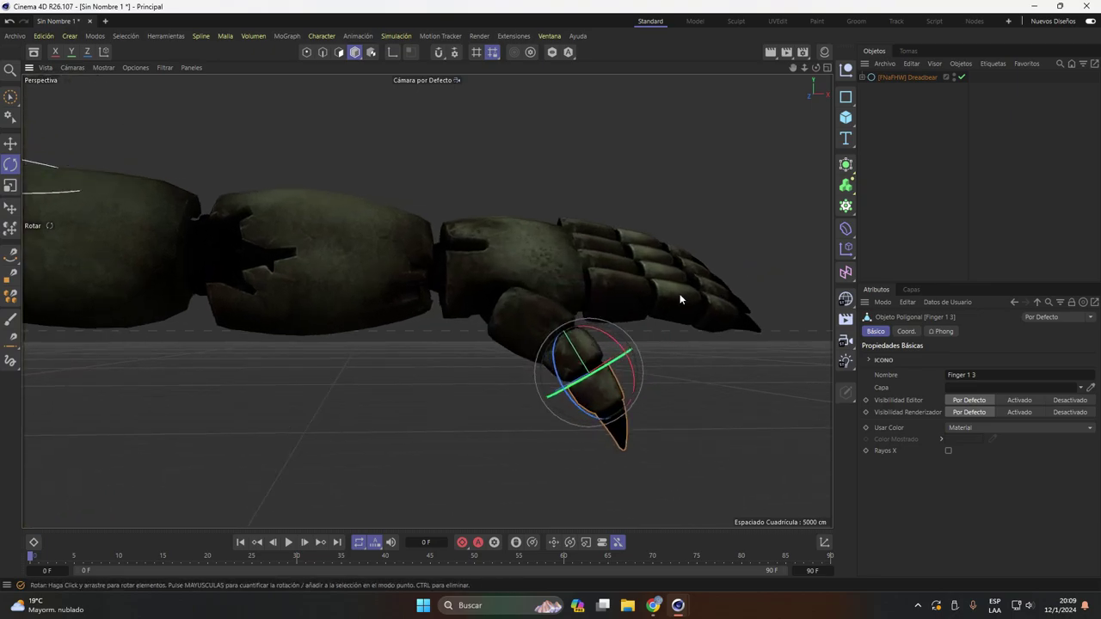
{"action": "scroll", "coordinate": [679, 294], "scroll_direction": "up", "scroll_amount": 1}
{"action": "left_click", "coordinate": [623, 307]}
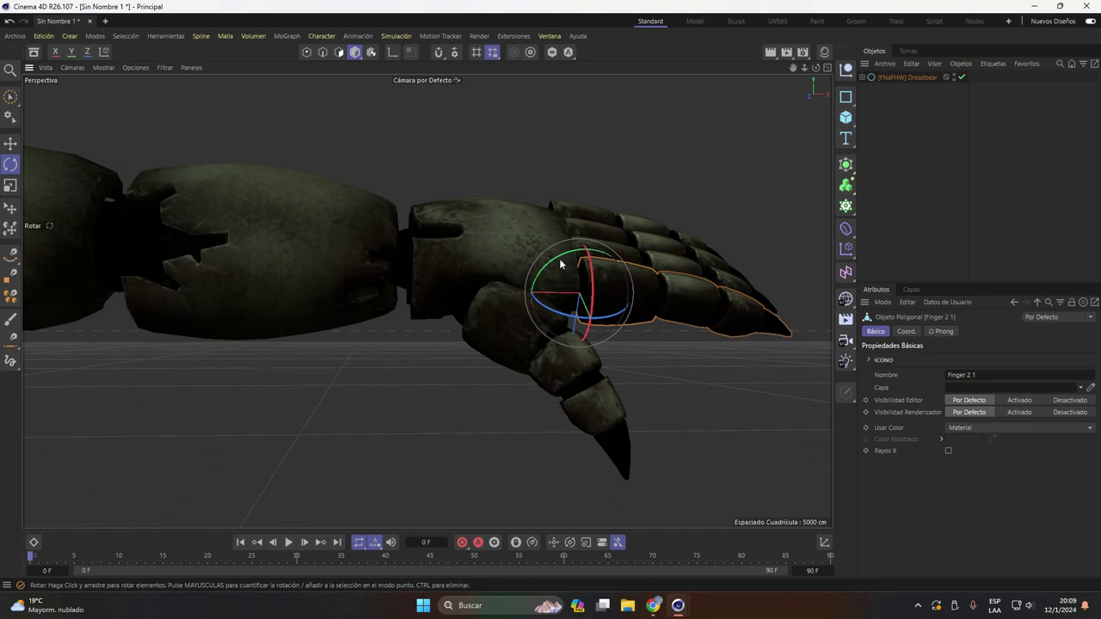
{"action": "left_click_drag", "start_coordinate": [560, 264], "coordinate": [688, 329]}
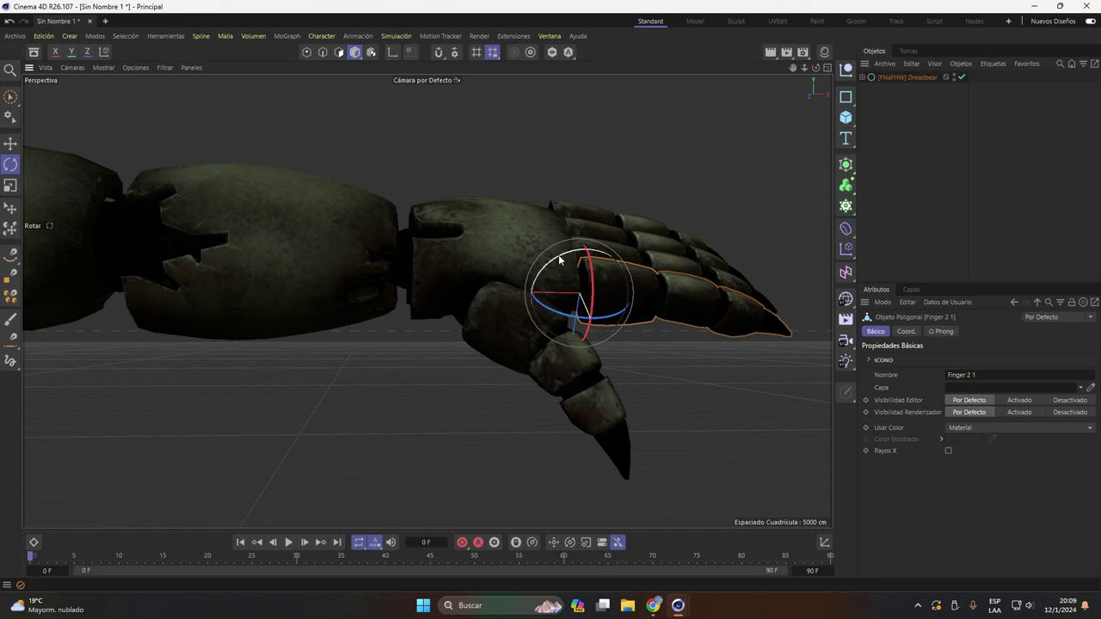
{"action": "left_click", "coordinate": [688, 329]}
{"action": "left_click_drag", "start_coordinate": [641, 288], "coordinate": [725, 367]}
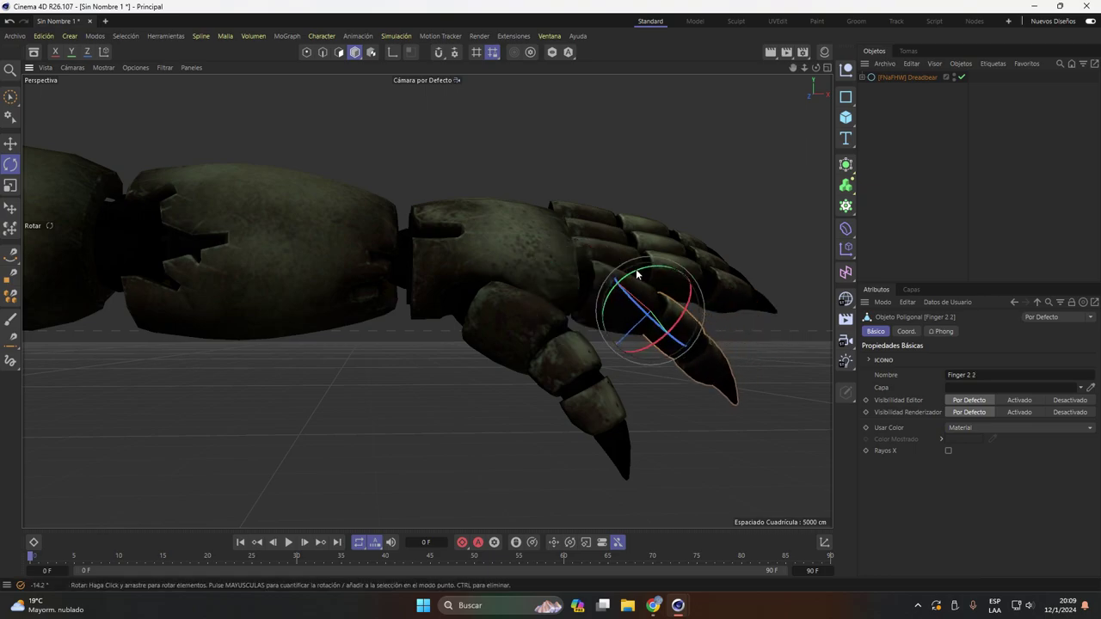
{"action": "left_click", "coordinate": [725, 367]}
{"action": "left_click_drag", "start_coordinate": [652, 329], "coordinate": [633, 252]}
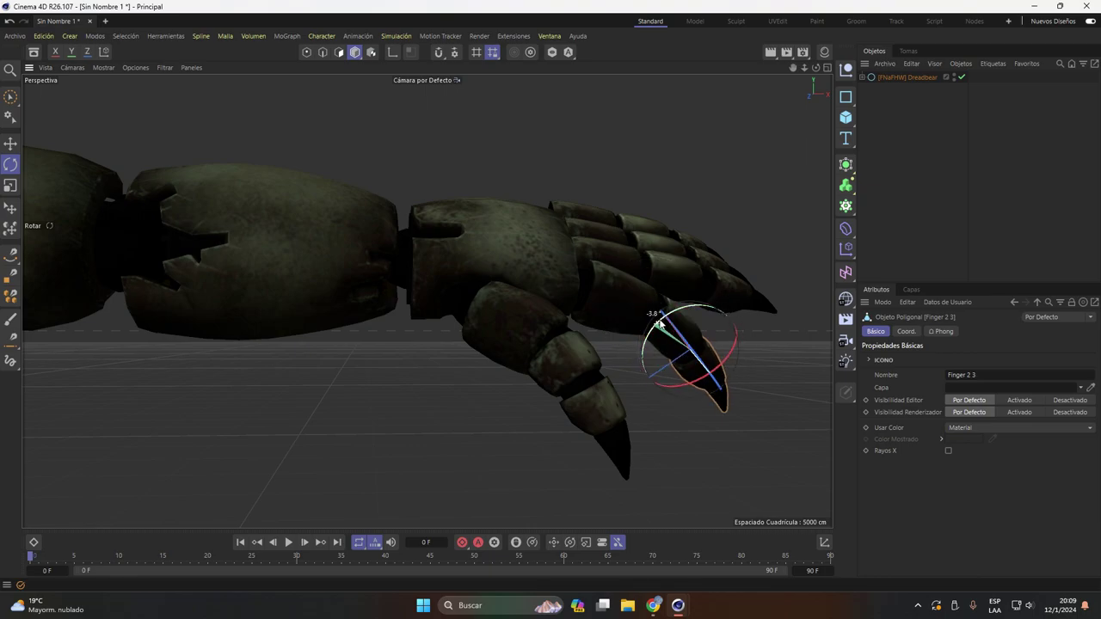
Bend Finger 3 1 and 3 2 downward, Finger 4 2 about 15 degrees, and curl Finger 4 3.
{"action": "left_click", "coordinate": [621, 256]}
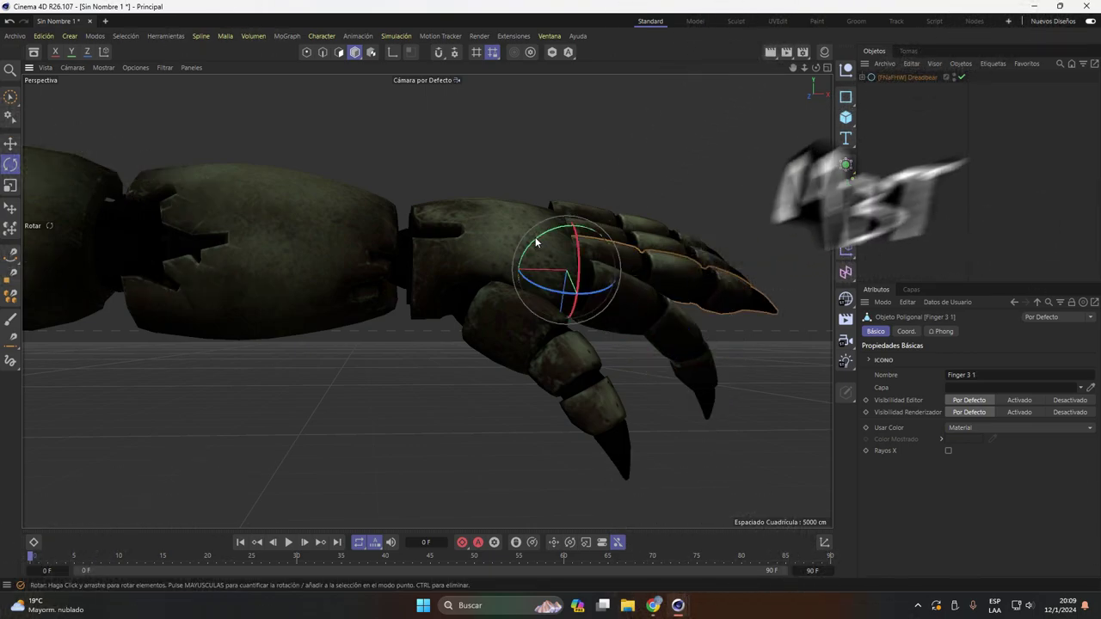
{"action": "left_click_drag", "start_coordinate": [544, 232], "coordinate": [540, 238]}
{"action": "left_click", "coordinate": [668, 275]}
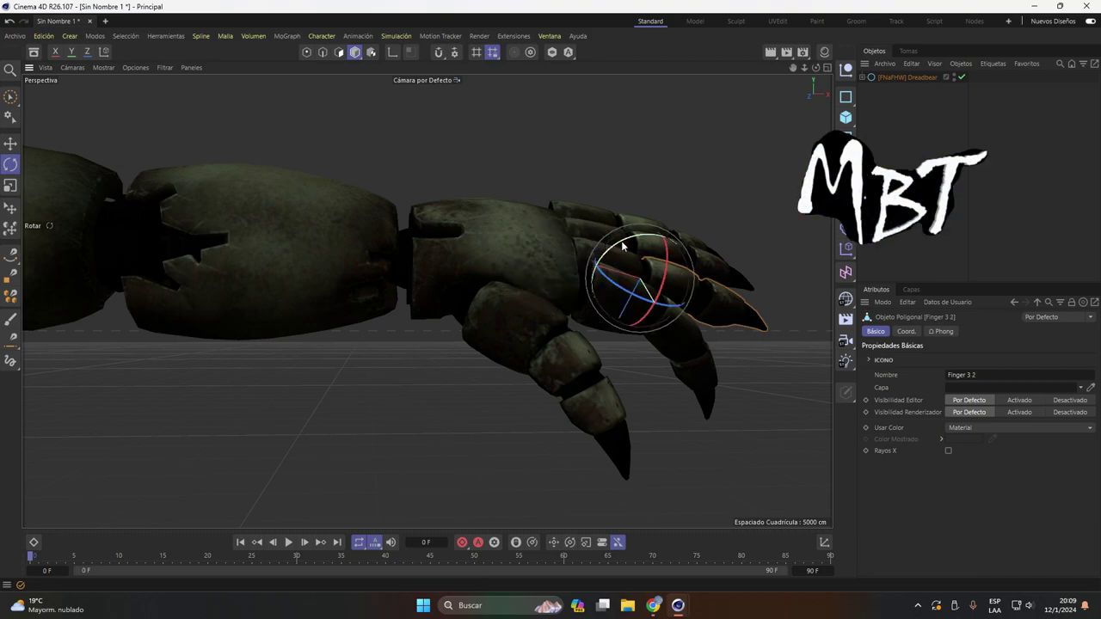
{"action": "left_click_drag", "start_coordinate": [619, 249], "coordinate": [632, 258]}
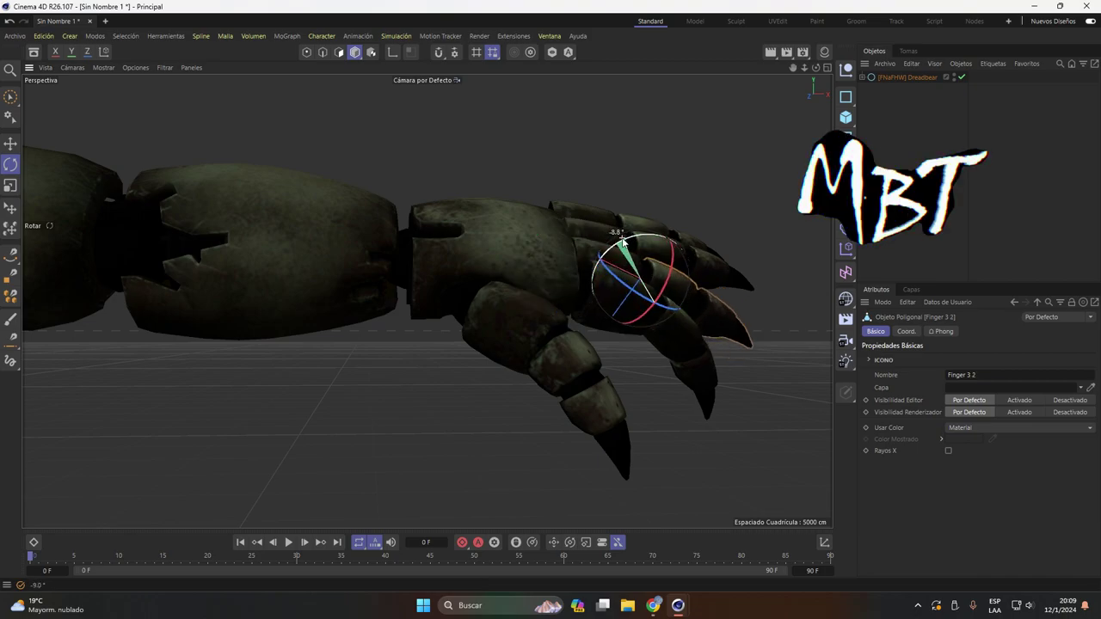
{"action": "left_click", "coordinate": [739, 322]}
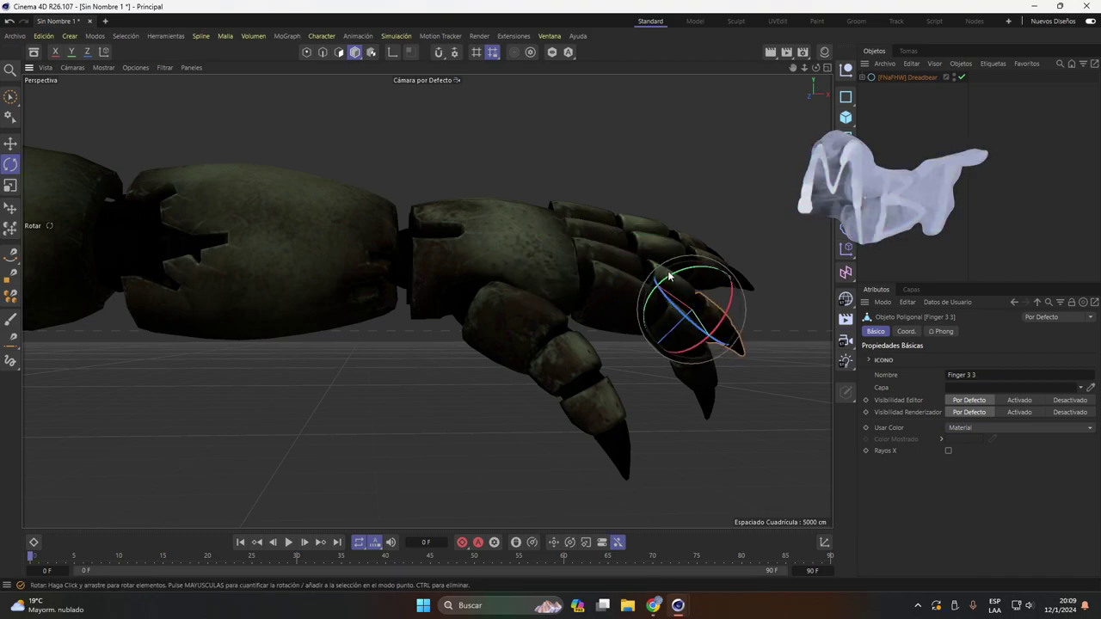
{"action": "scroll", "coordinate": [761, 203], "scroll_direction": "up", "scroll_amount": 3}
{"action": "scroll", "coordinate": [773, 205], "scroll_direction": "up", "scroll_amount": 3}
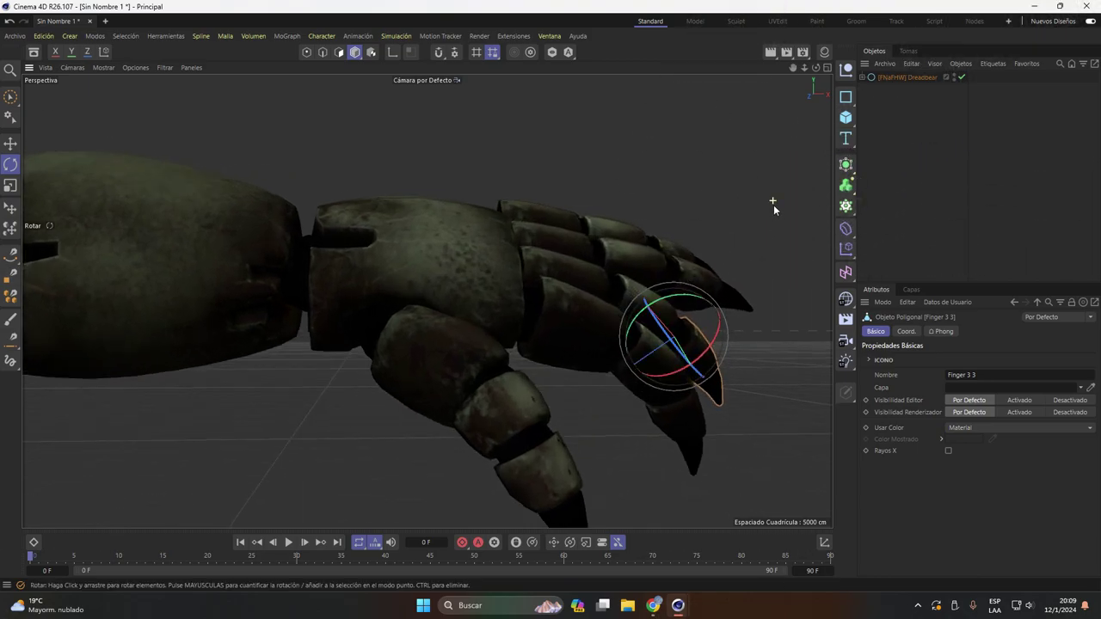
{"action": "scroll", "coordinate": [775, 209], "scroll_direction": "up", "scroll_amount": 1}
{"action": "left_click", "coordinate": [494, 256]}
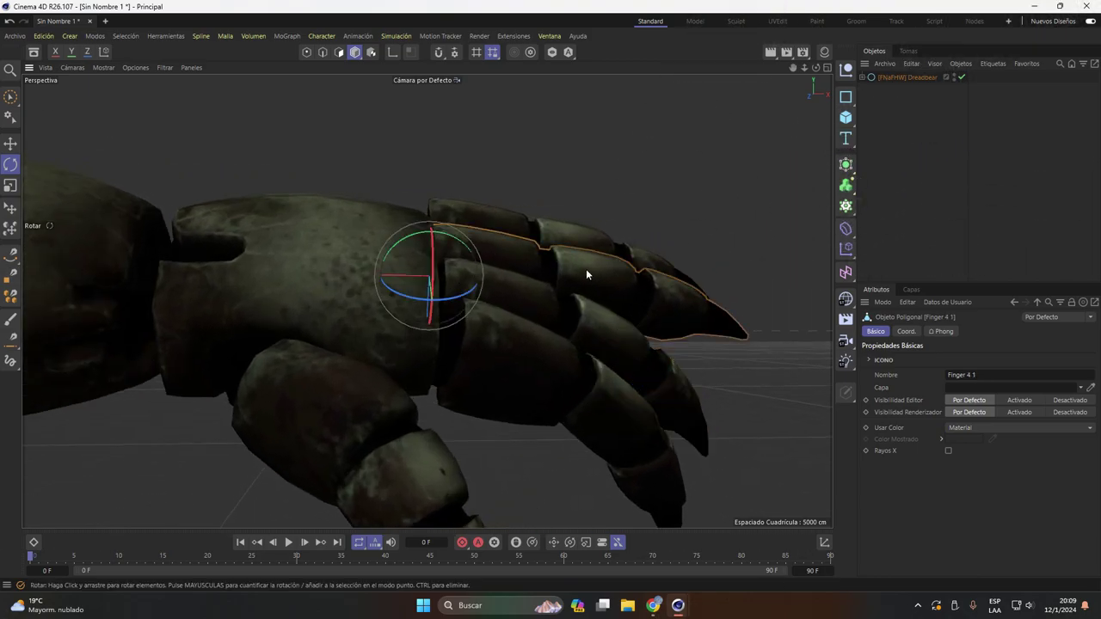
{"action": "left_click", "coordinate": [523, 248]}
{"action": "left_click_drag", "start_coordinate": [525, 250], "coordinate": [531, 242]}
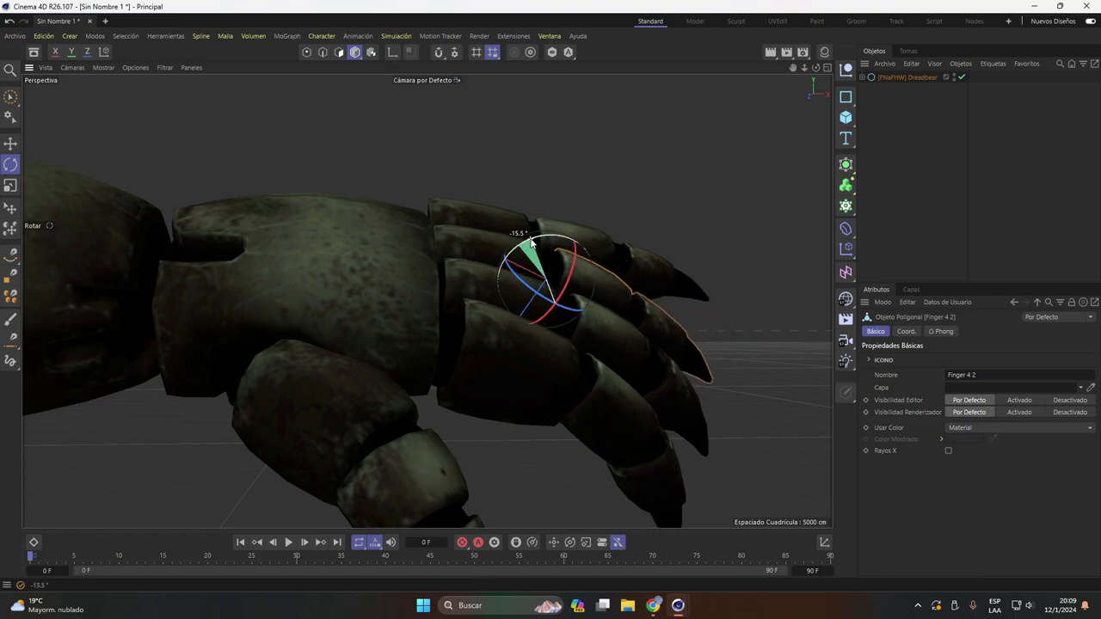
{"action": "left_click", "coordinate": [644, 314]}
{"action": "left_click_drag", "start_coordinate": [610, 289], "coordinate": [608, 293]}
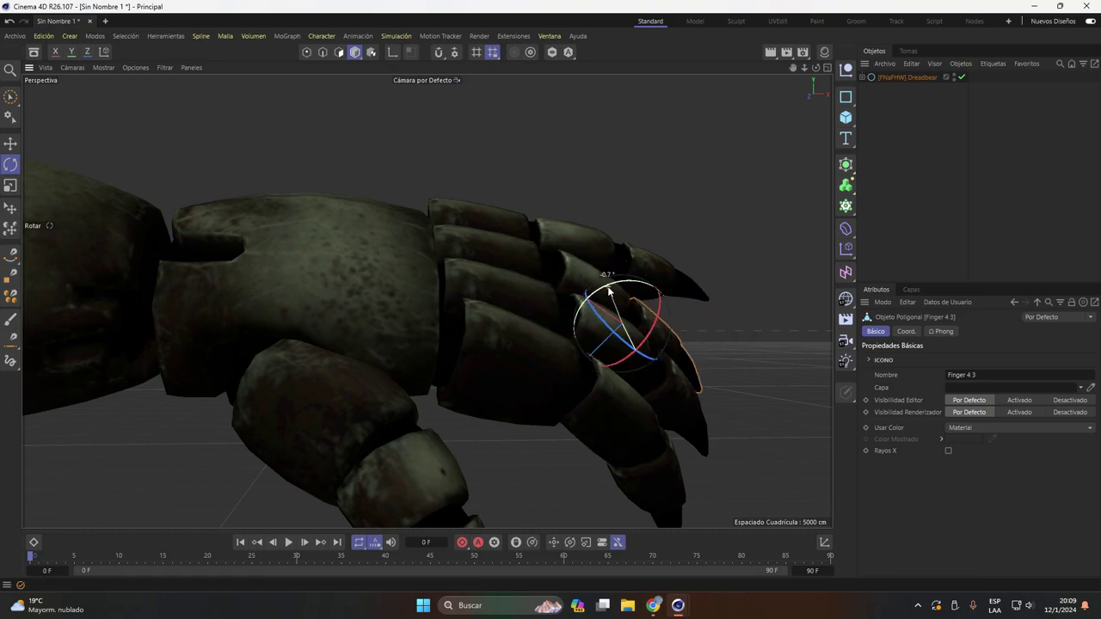
Curl the Finger 5 2 and Finger 5 3 segments downward.
{"action": "left_click", "coordinate": [517, 229]}
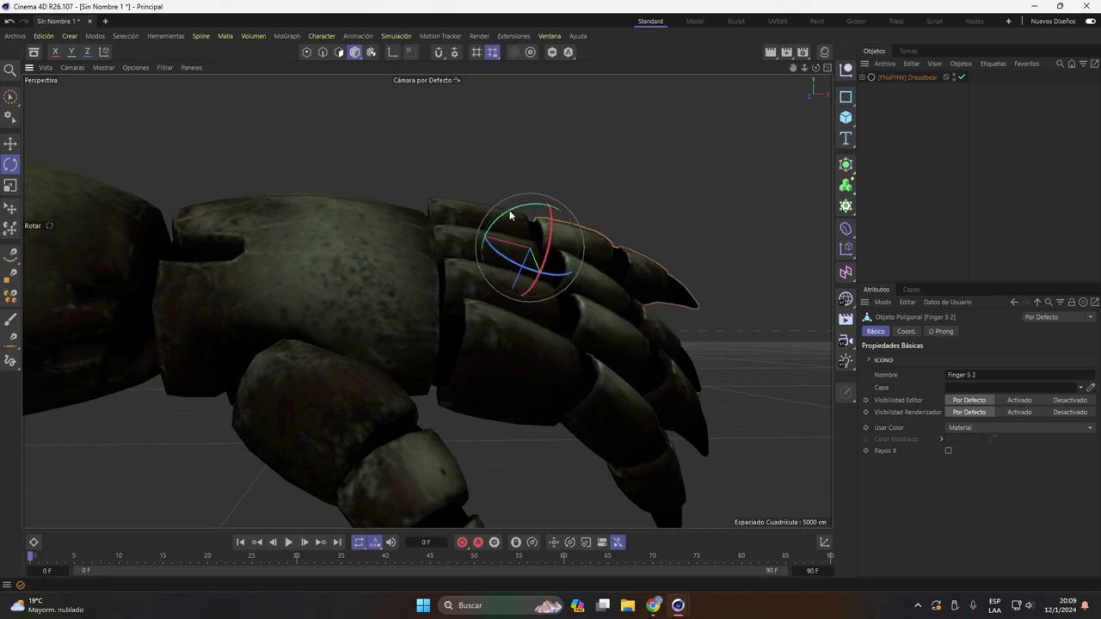
{"action": "left_click_drag", "start_coordinate": [510, 215], "coordinate": [523, 226]}
{"action": "left_click", "coordinate": [643, 260]}
{"action": "mouse_move", "coordinate": [590, 276]}
{"action": "left_mouse_down"}
{"action": "mouse_move", "coordinate": [589, 246]}
{"action": "mouse_move", "coordinate": [665, 270]}
{"action": "mouse_move", "coordinate": [327, 336]}
{"action": "mouse_move", "coordinate": [258, 263]}
{"action": "mouse_move", "coordinate": [481, 217]}
{"action": "mouse_move", "coordinate": [632, 214]}
{"action": "mouse_move", "coordinate": [654, 238]}
{"action": "mouse_move", "coordinate": [461, 235]}
{"action": "mouse_move", "coordinate": [469, 244]}
{"action": "left_mouse_up"}
{"action": "left_click", "coordinate": [594, 211]}
Lower the Left Arm to hang at the Dreadbear's side.
{"action": "left_click", "coordinate": [303, 312]}
{"action": "left_click", "coordinate": [461, 235]}
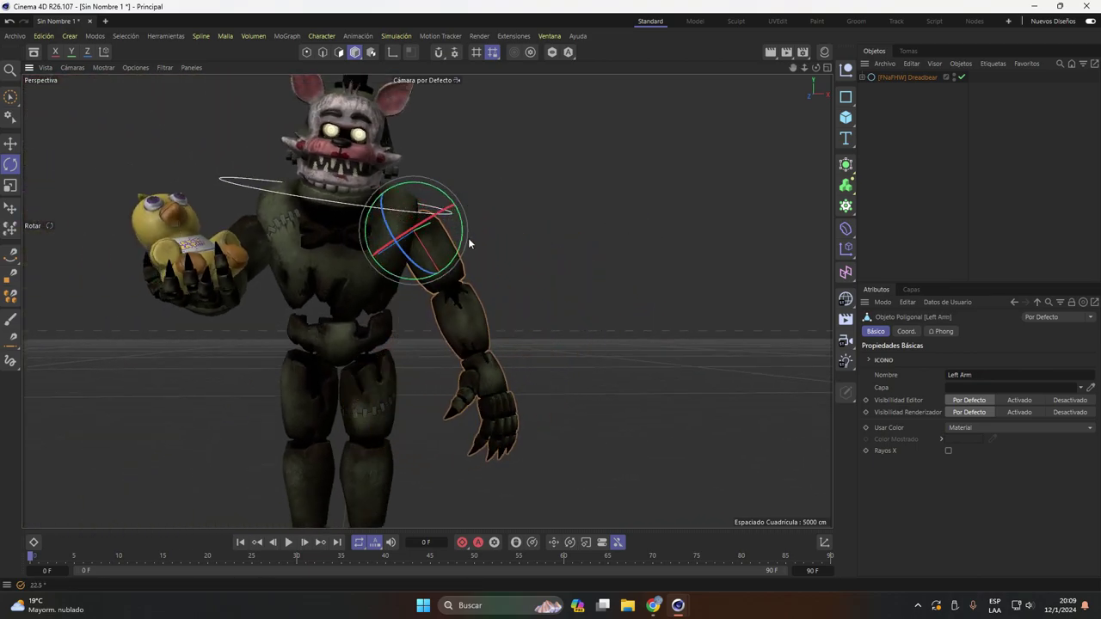
{"action": "left_click", "coordinate": [577, 267]}
{"action": "scroll", "coordinate": [575, 224], "scroll_direction": "down", "scroll_amount": 3}
{"action": "scroll", "coordinate": [516, 241], "scroll_direction": "down", "scroll_amount": 2}
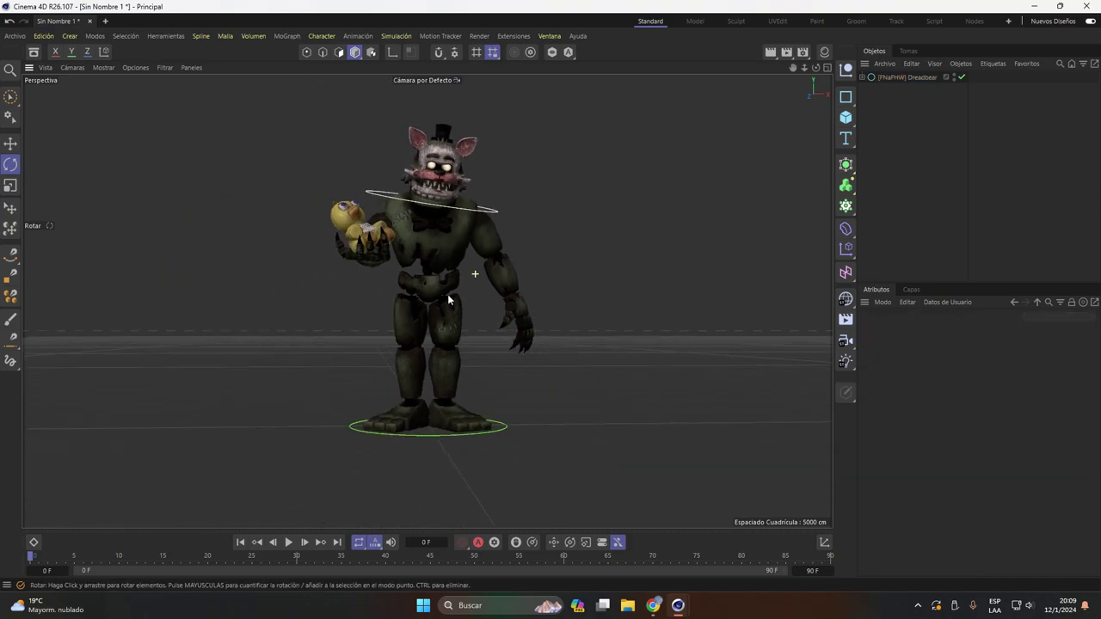
{"action": "scroll", "coordinate": [448, 300], "scroll_direction": "up", "scroll_amount": 3}
{"action": "left_click_drag", "start_coordinate": [816, 67], "coordinate": [800, 68]}
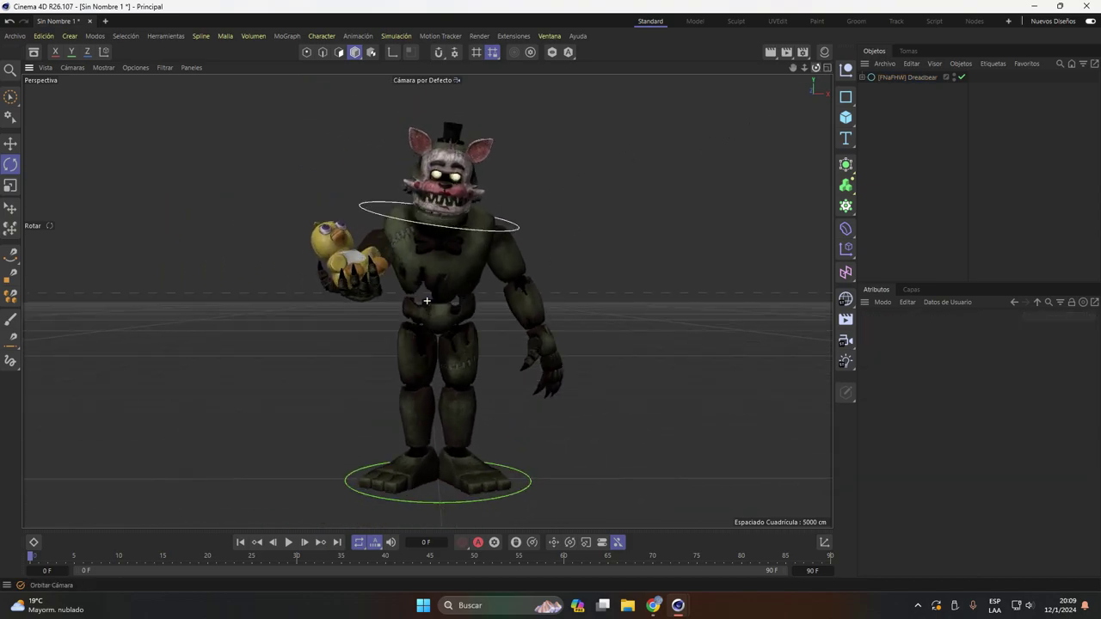
Add a light, move it to the upper right, and give it soft shadow maps at 79% intensity.
{"action": "left_click", "coordinate": [847, 362]}
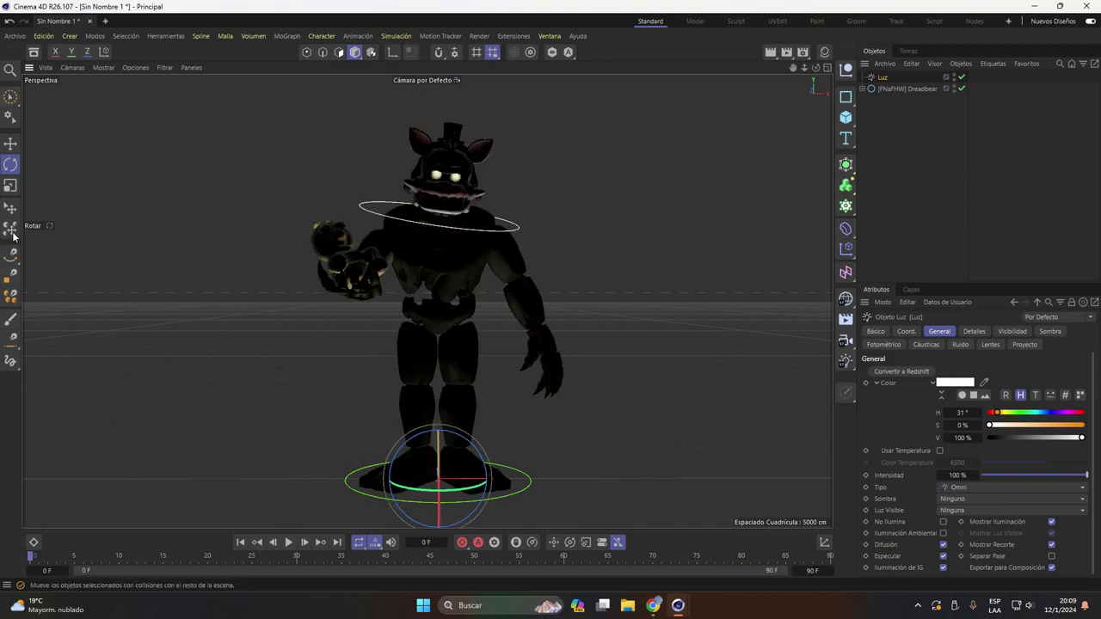
{"action": "left_click", "coordinate": [10, 142]}
{"action": "mouse_move", "coordinate": [439, 464]}
{"action": "left_mouse_down"}
{"action": "mouse_move", "coordinate": [642, 179]}
{"action": "mouse_move", "coordinate": [703, 197]}
{"action": "left_mouse_up"}
{"action": "left_click", "coordinate": [885, 78]}
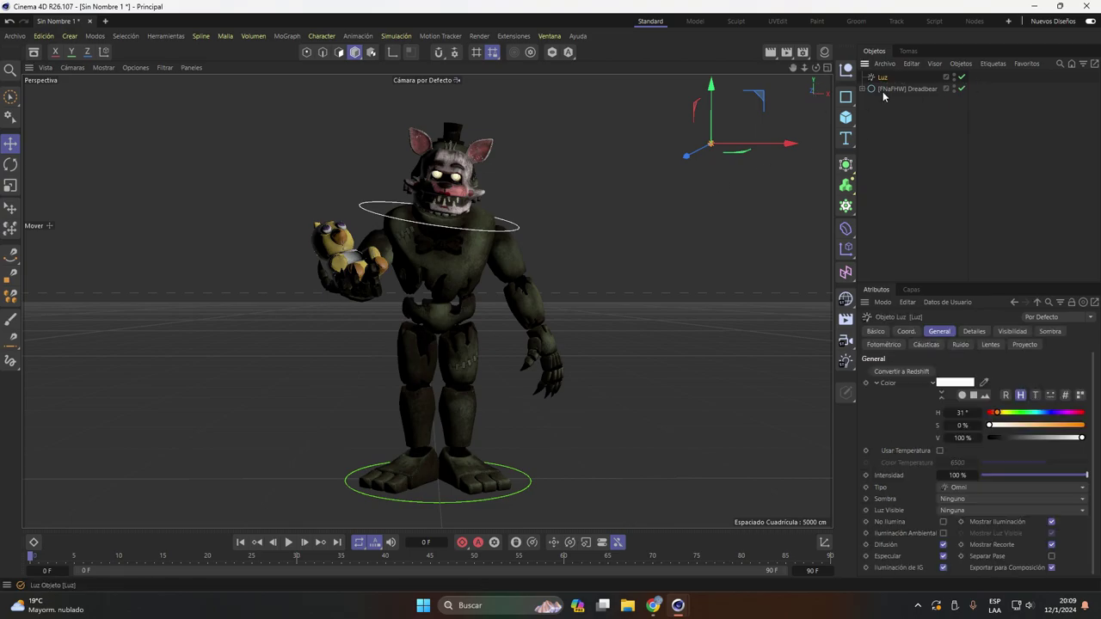
{"action": "left_click", "coordinate": [953, 500]}
{"action": "left_click", "coordinate": [981, 522]}
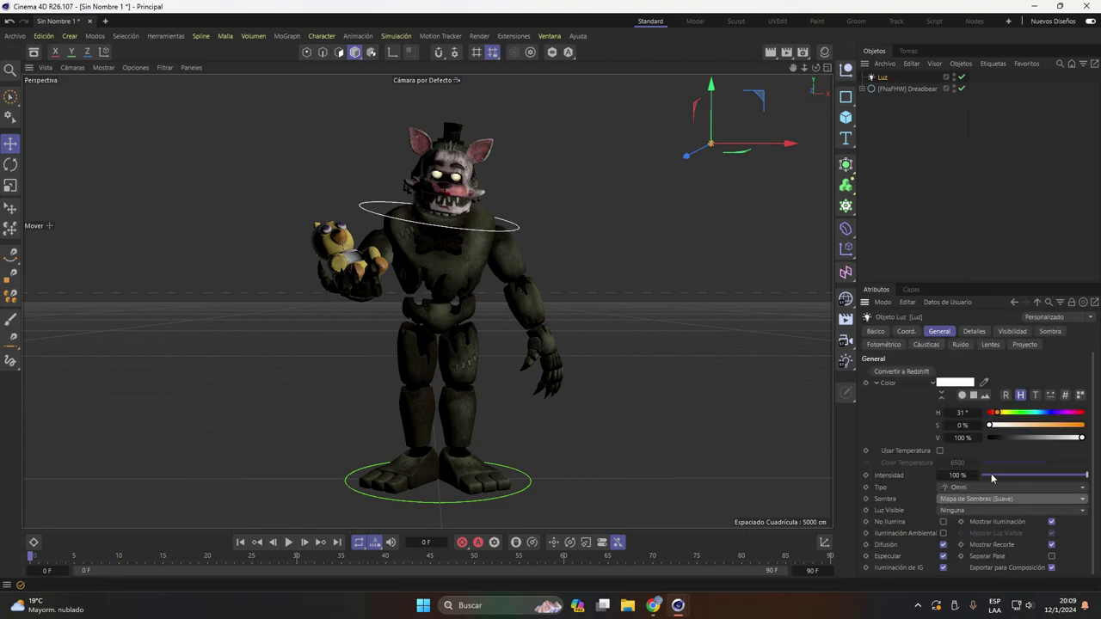
{"action": "left_click", "coordinate": [1066, 475]}
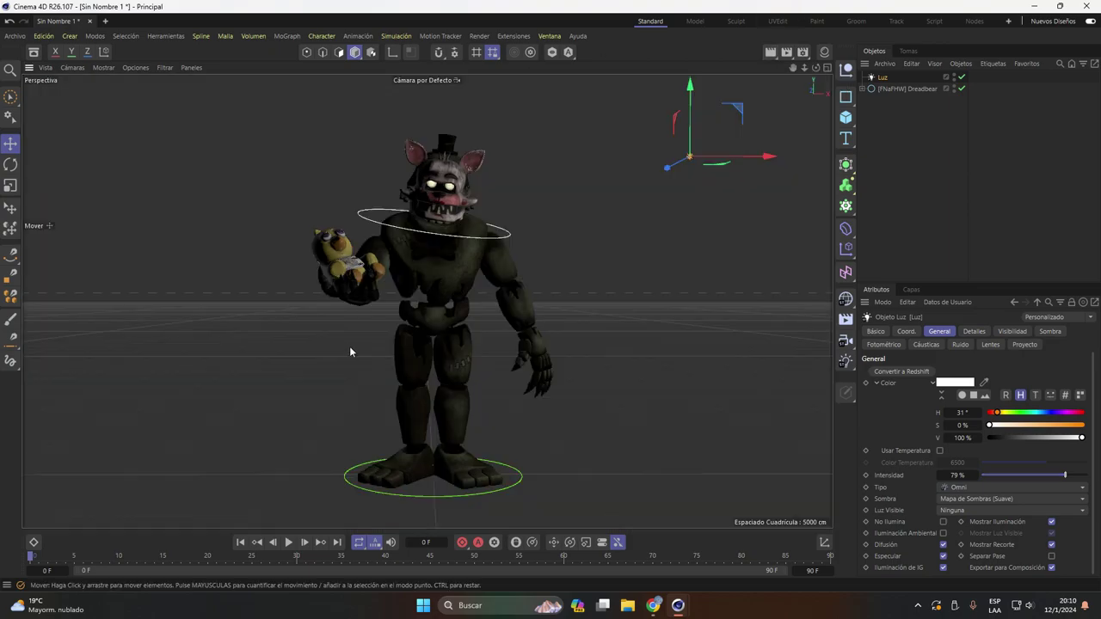
Dim the first light's intensity further.
{"action": "left_click", "coordinate": [650, 260]}
{"action": "left_click_drag", "start_coordinate": [731, 185], "coordinate": [733, 158], "text": "alt"}
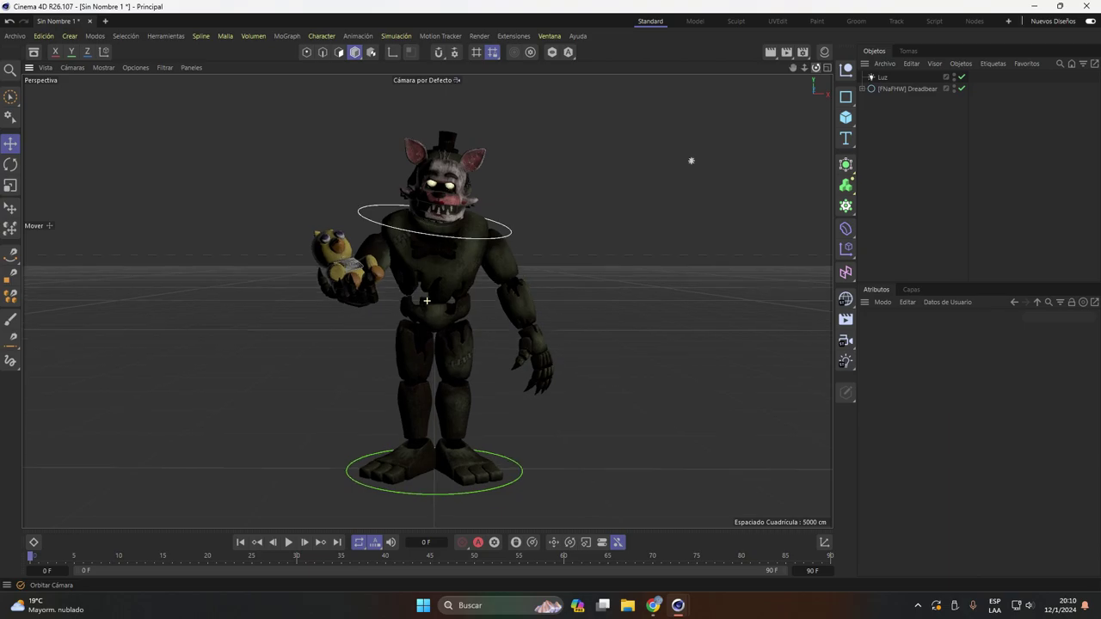
{"action": "left_click", "coordinate": [691, 163]}
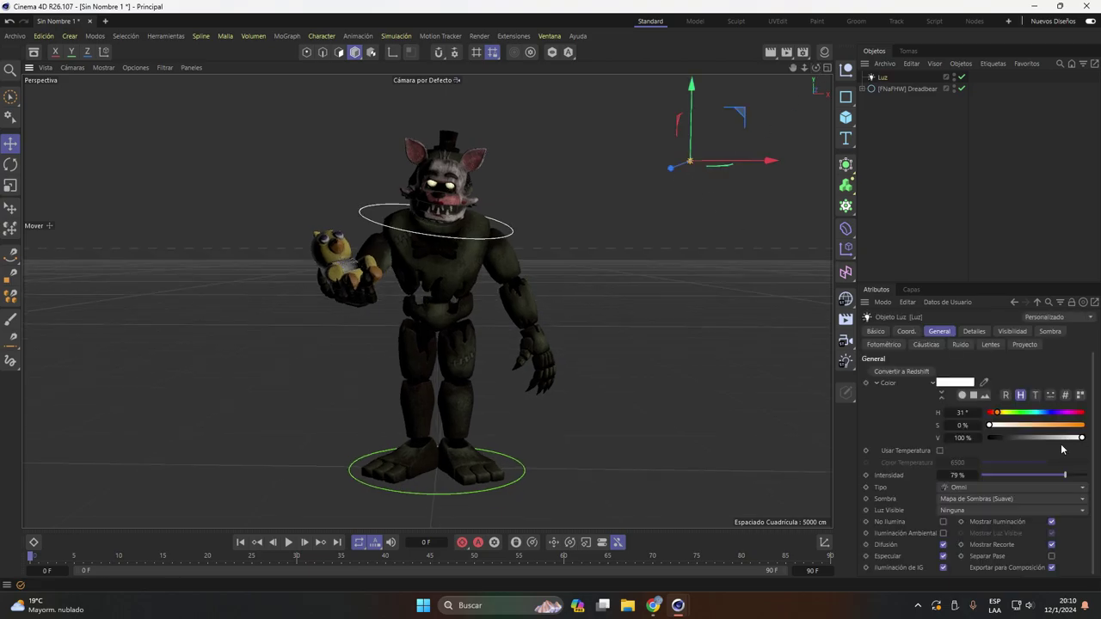
{"action": "left_click_drag", "start_coordinate": [1039, 480], "coordinate": [1041, 476]}
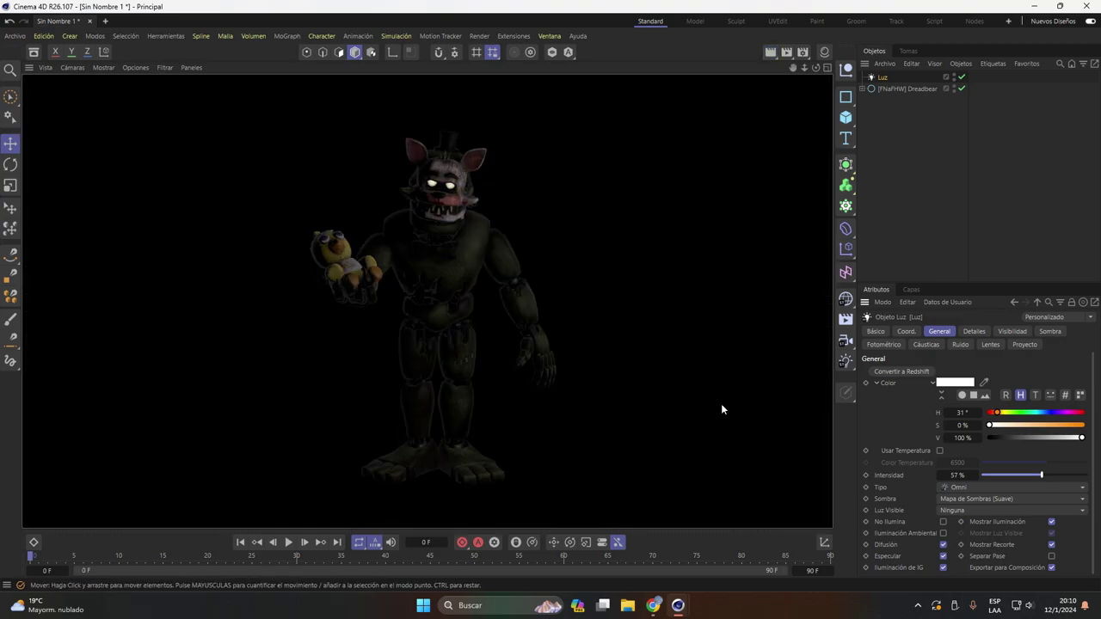
Add a second light tinted orange with soft shadow maps.
{"action": "left_click", "coordinate": [844, 362]}
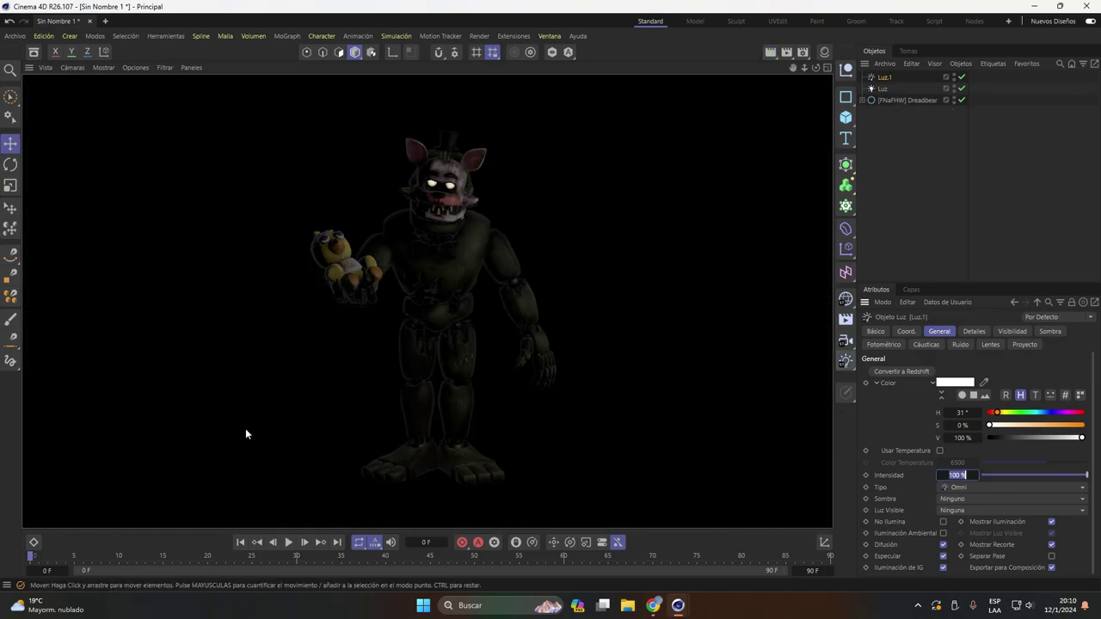
{"action": "left_click_drag", "start_coordinate": [1031, 425], "coordinate": [1041, 425]}
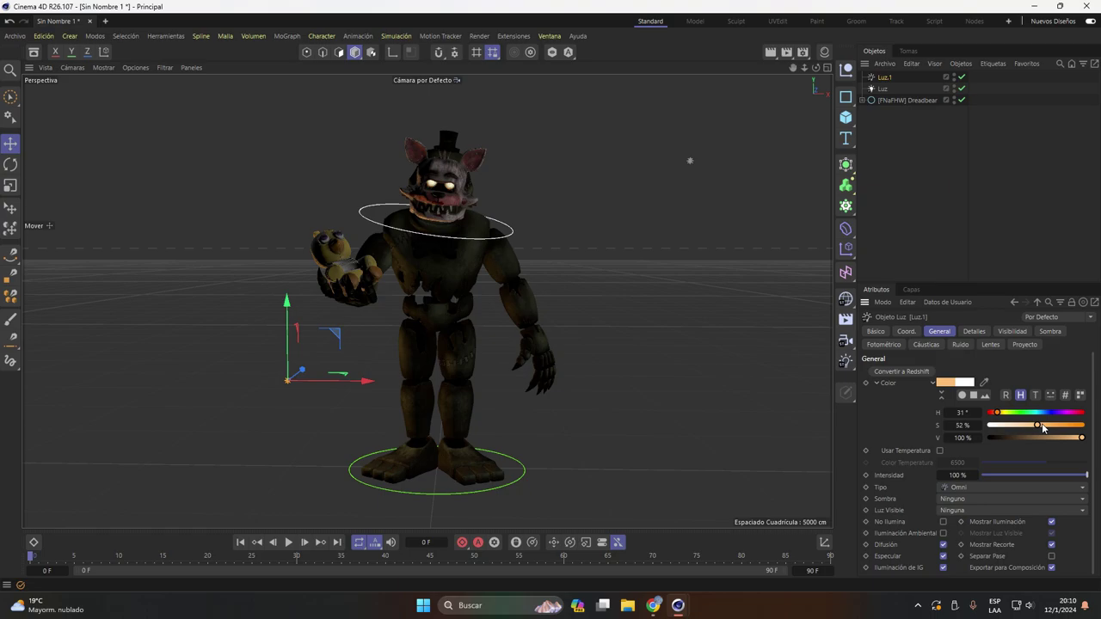
{"action": "left_click", "coordinate": [967, 498]}
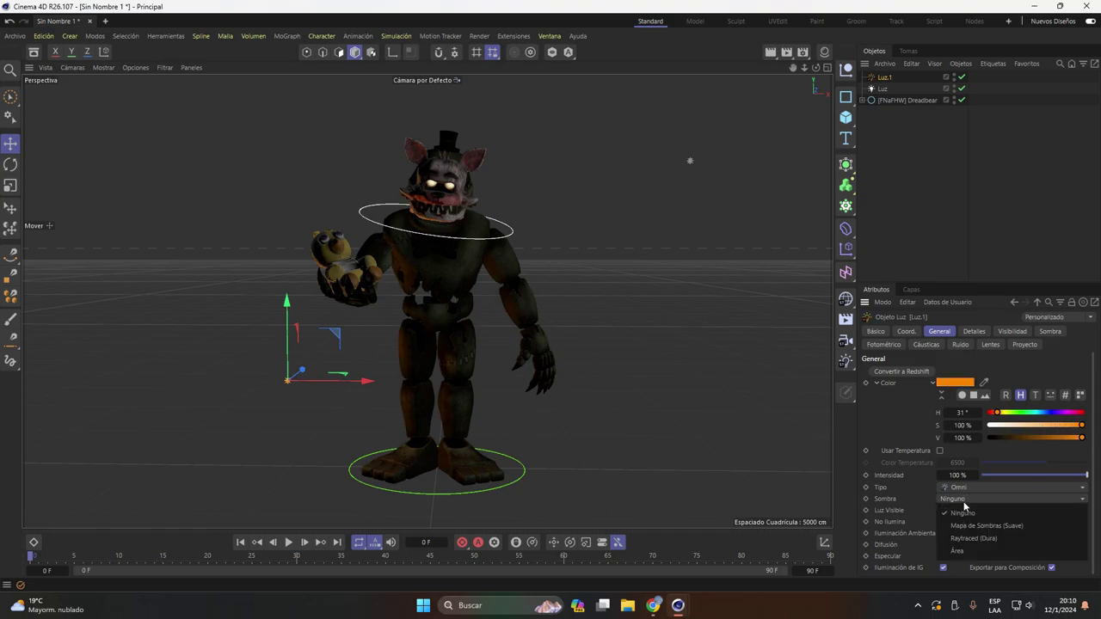
{"action": "left_click", "coordinate": [969, 529]}
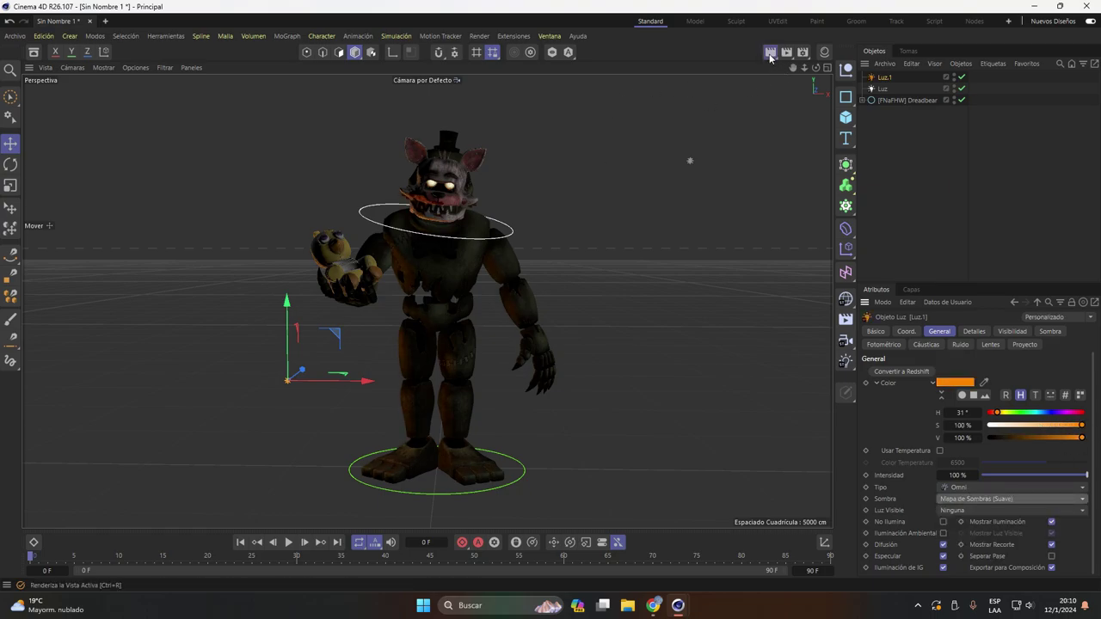
Preview a render of the lit Dreadbear, then return to the editor.
{"action": "left_click", "coordinate": [771, 52]}
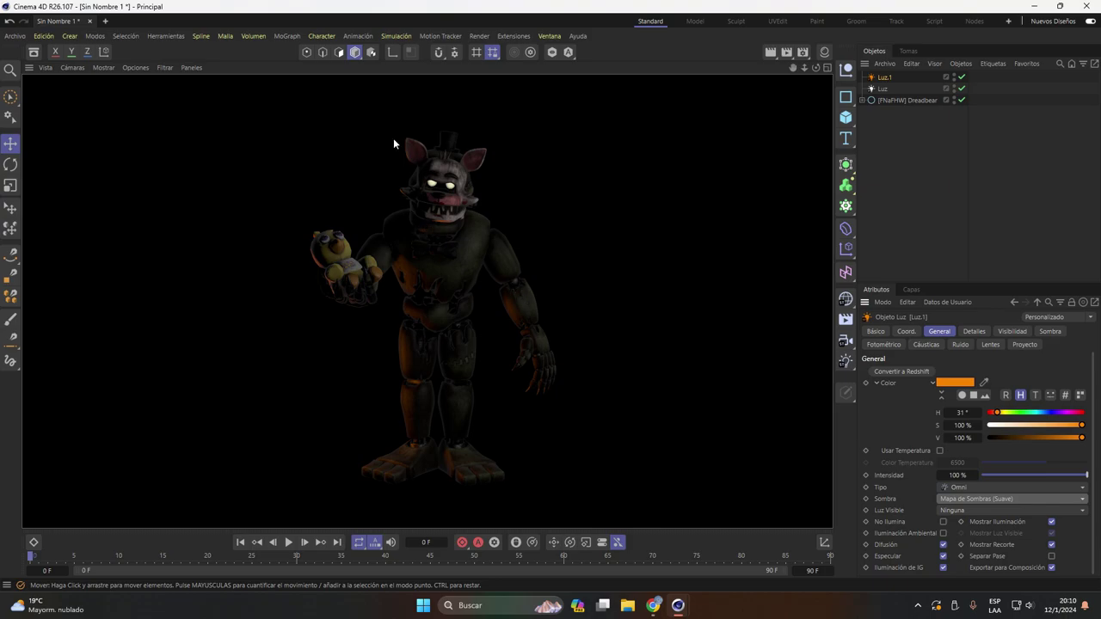
{"action": "left_click", "coordinate": [395, 385]}
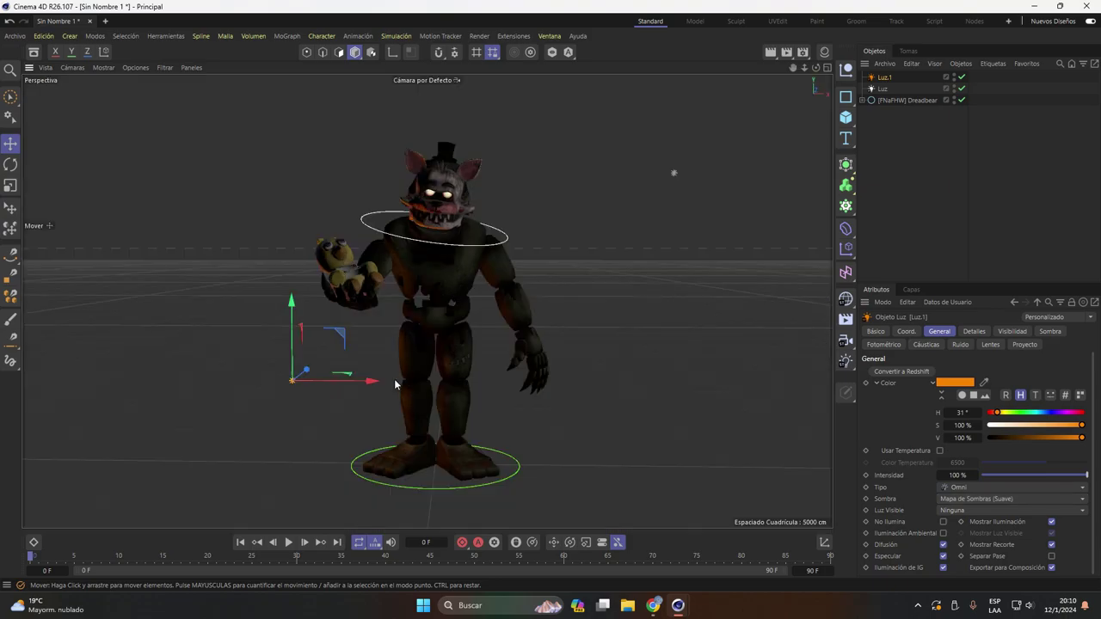
{"action": "scroll", "coordinate": [563, 268], "scroll_direction": "down", "scroll_amount": 2}
{"action": "scroll", "coordinate": [204, 312], "scroll_direction": "down", "scroll_amount": 2}
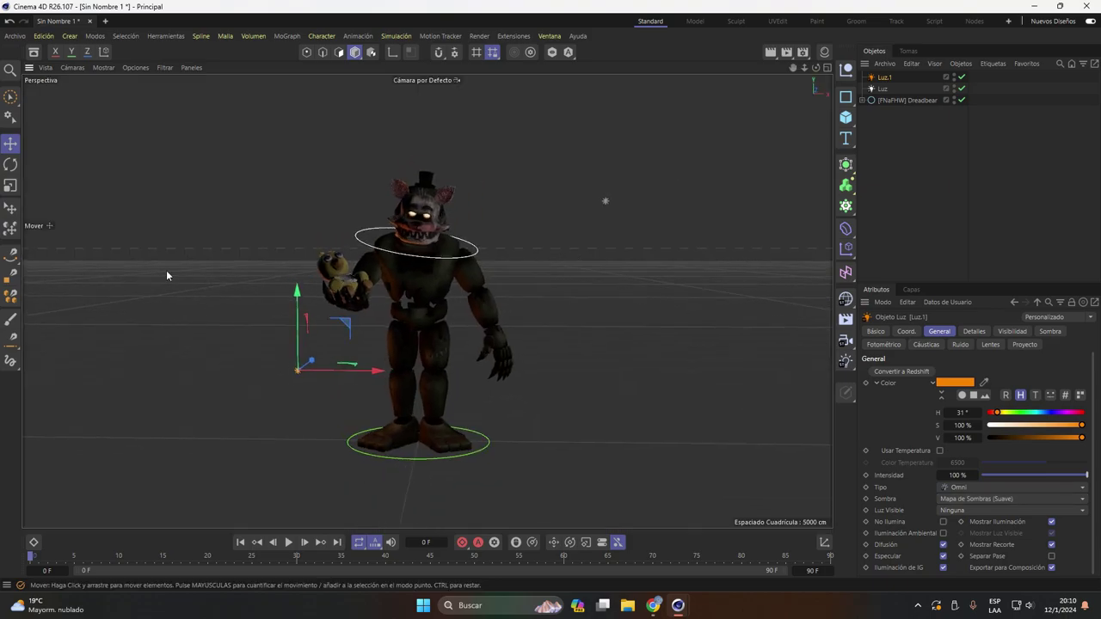
{"action": "left_click", "coordinate": [148, 284]}
{"action": "scroll", "coordinate": [148, 284], "scroll_direction": "up", "scroll_amount": 1}
Add a 3D text object and place it above the Dreadbear's head.
{"action": "left_click", "coordinate": [42, 35]}
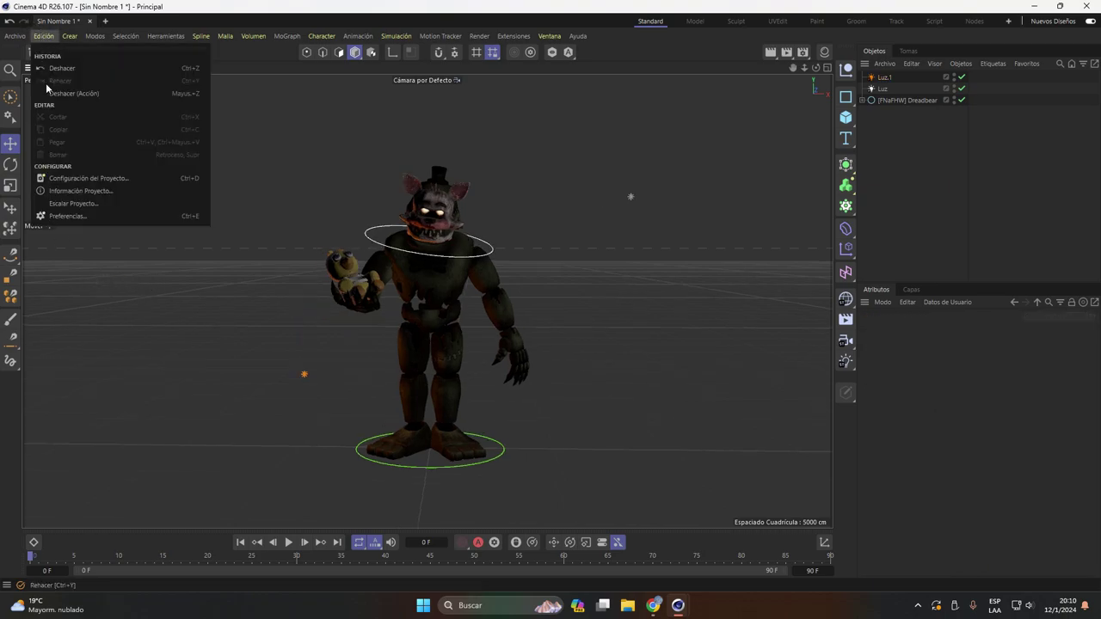
{"action": "left_click", "coordinate": [69, 36]}
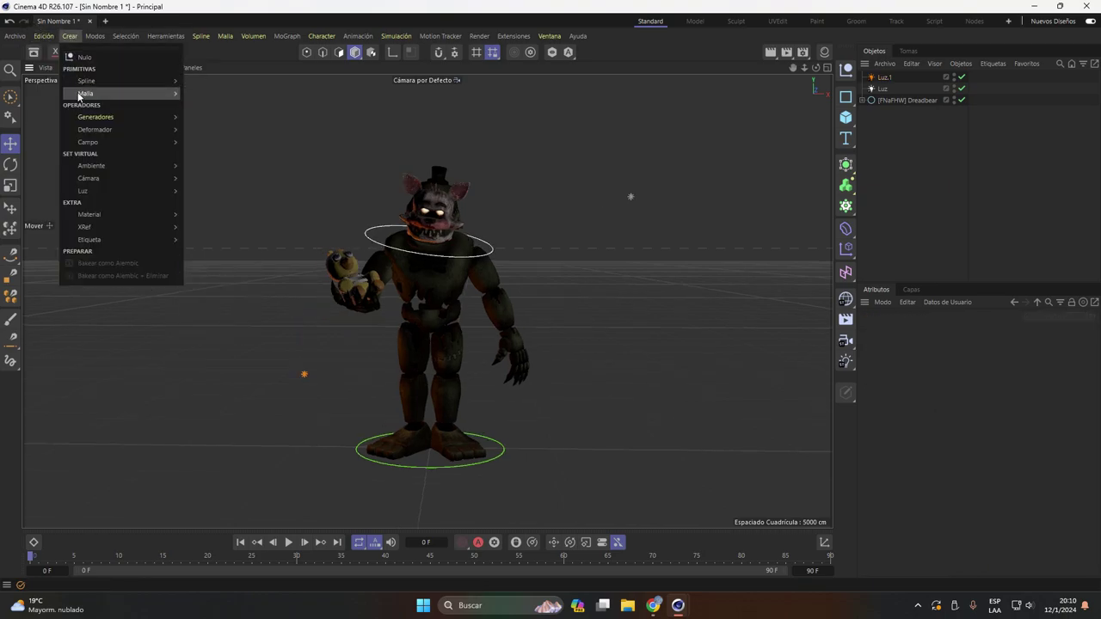
{"action": "left_click", "coordinate": [216, 102]}
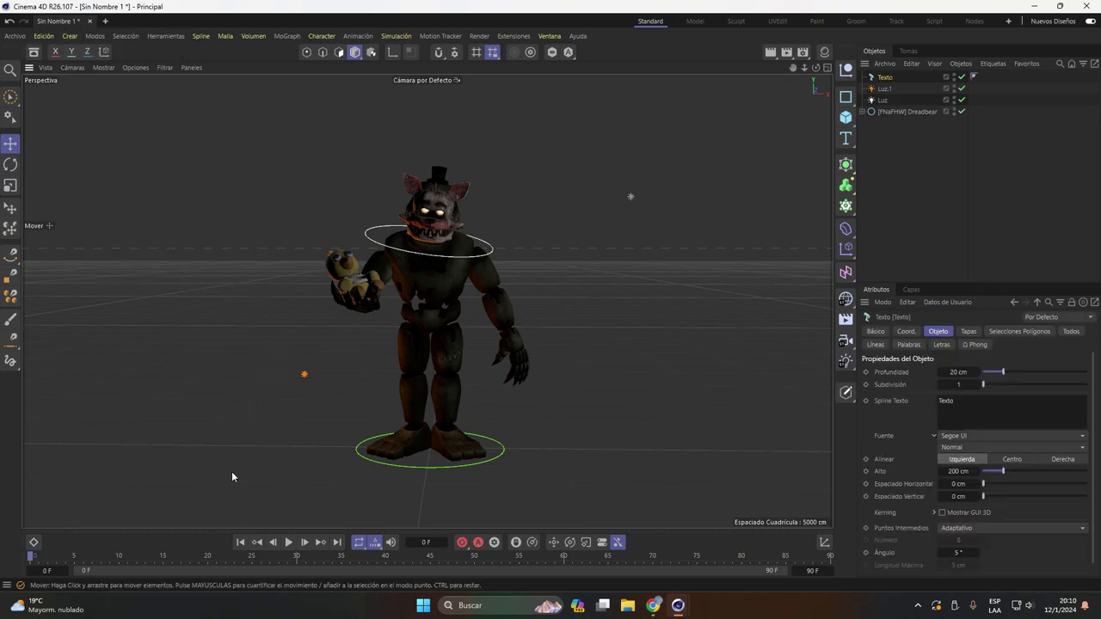
{"action": "left_click_drag", "start_coordinate": [284, 478], "coordinate": [292, 176]}
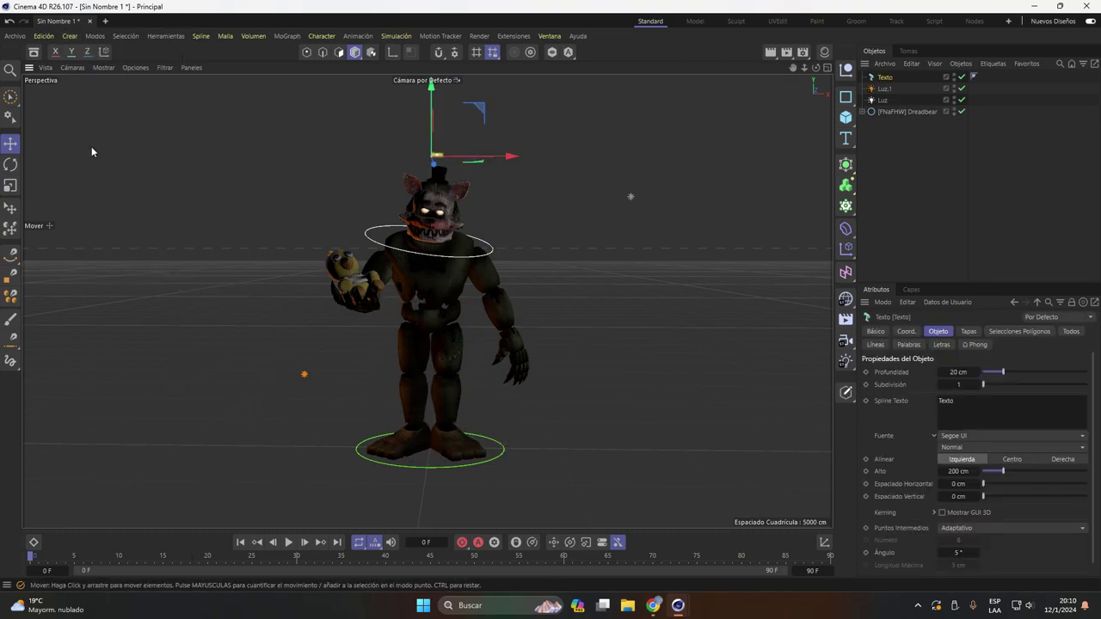
{"action": "left_click", "coordinate": [10, 186]}
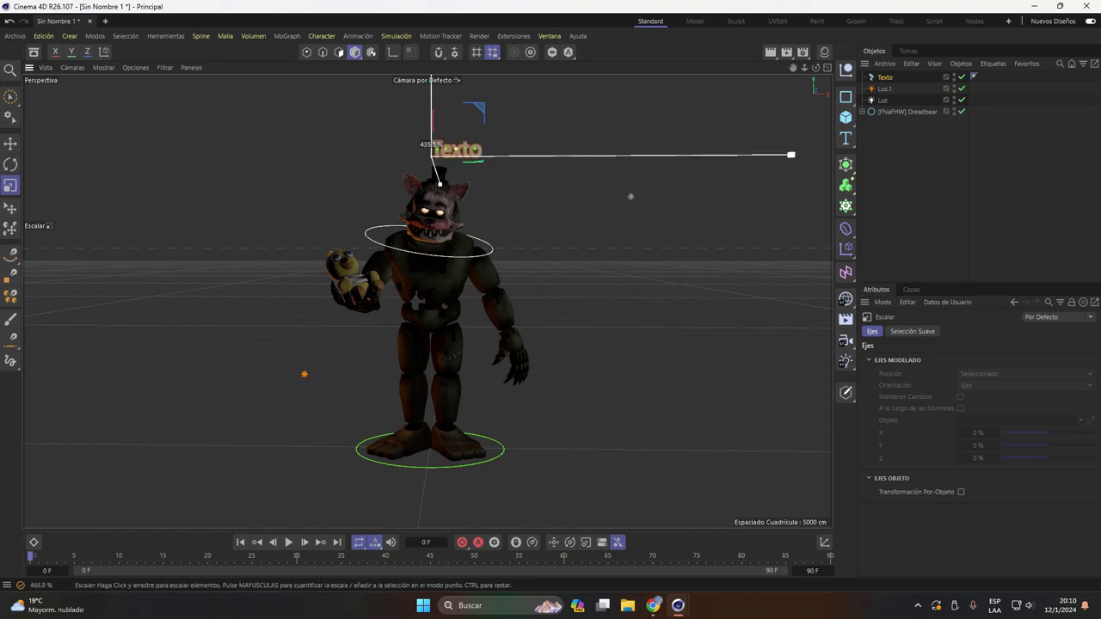
{"action": "left_click", "coordinate": [10, 144]}
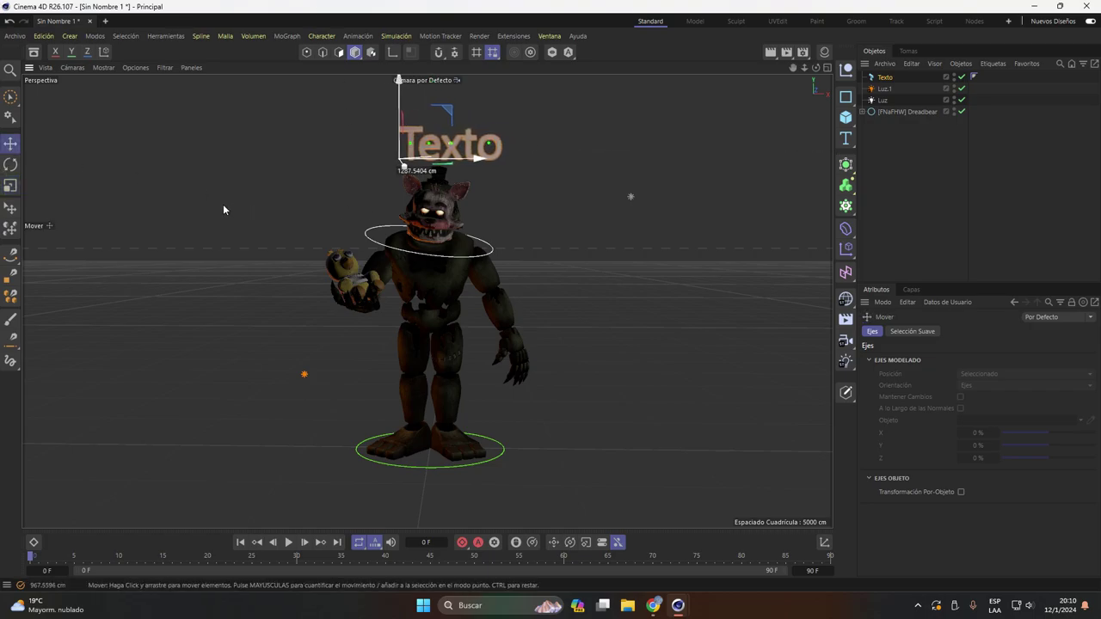
{"action": "left_click_drag", "start_coordinate": [222, 204], "coordinate": [204, 204]}
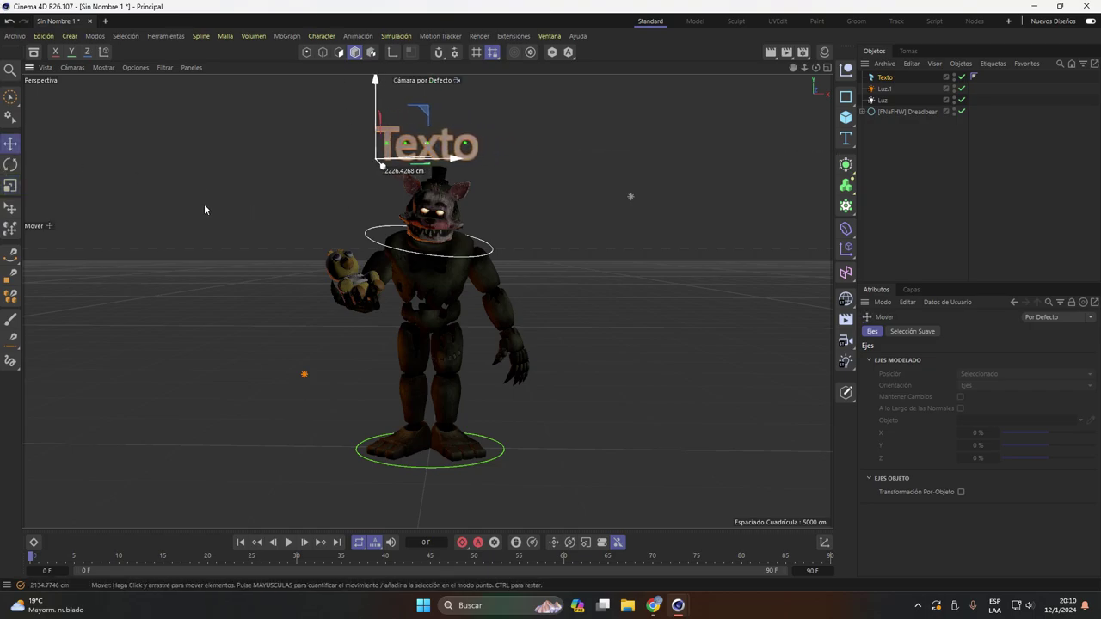
Change the text to 'MI PERSONAJE' and slide it left to centre it.
{"action": "left_click", "coordinate": [886, 78]}
{"action": "type", "text": "MI PERSONAJE"}
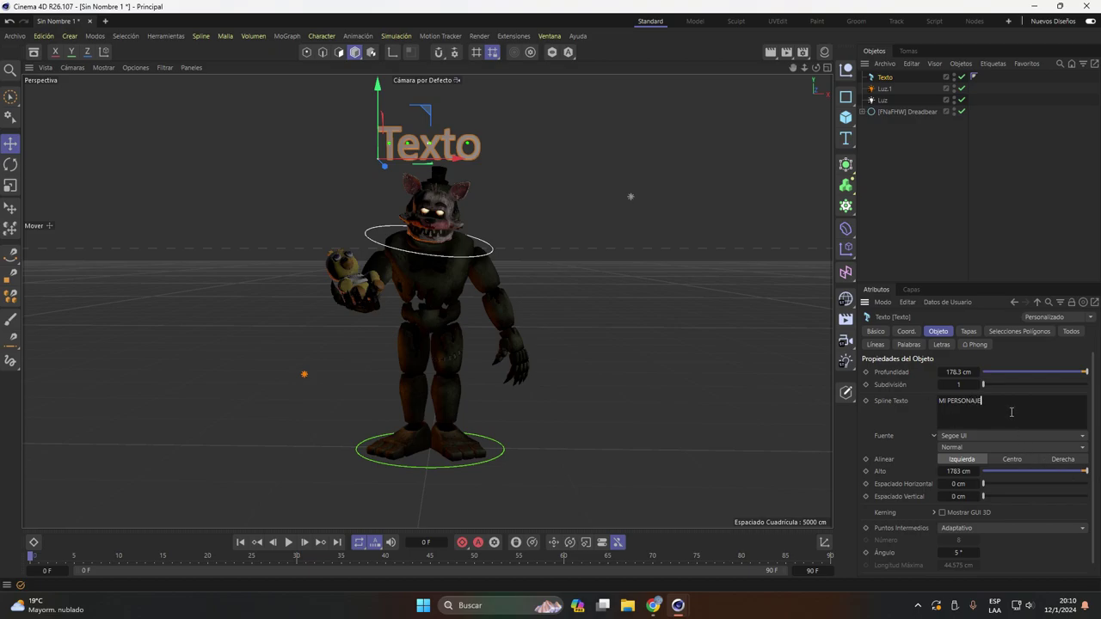
{"action": "key", "text": "Return"}
{"action": "left_click", "coordinate": [900, 406]}
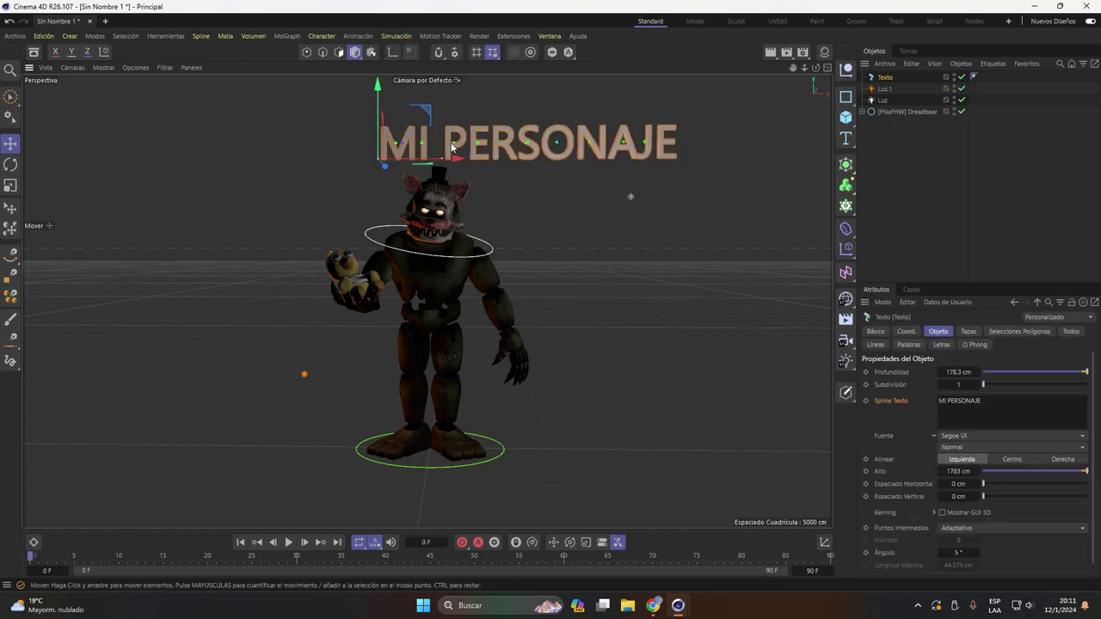
{"action": "left_click_drag", "start_coordinate": [429, 156], "coordinate": [335, 162]}
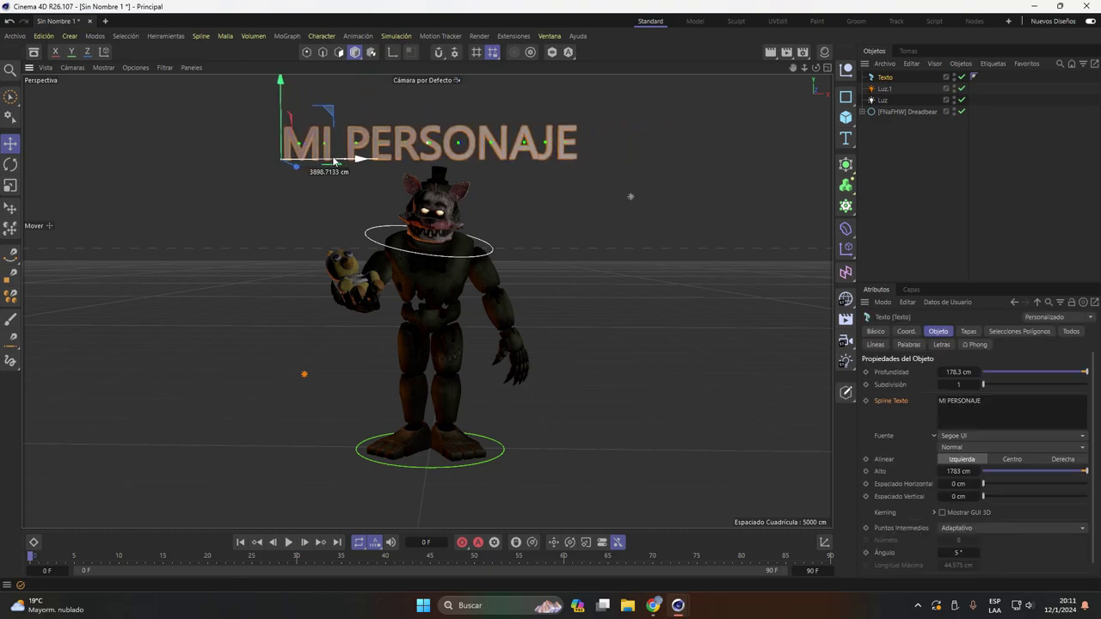
{"action": "left_click", "coordinate": [645, 172]}
{"action": "left_click_drag", "start_coordinate": [815, 67], "coordinate": [791, 68]}
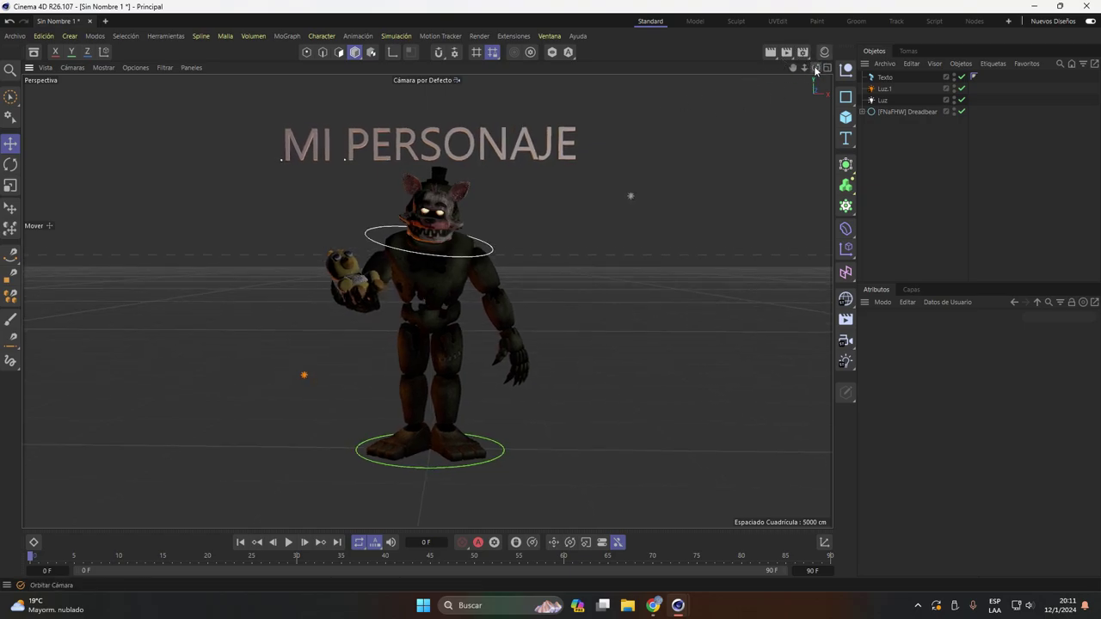
Apply the golden Eyes material to the MI PERSONAJE title and render the active view.
{"action": "left_click", "coordinate": [824, 52]}
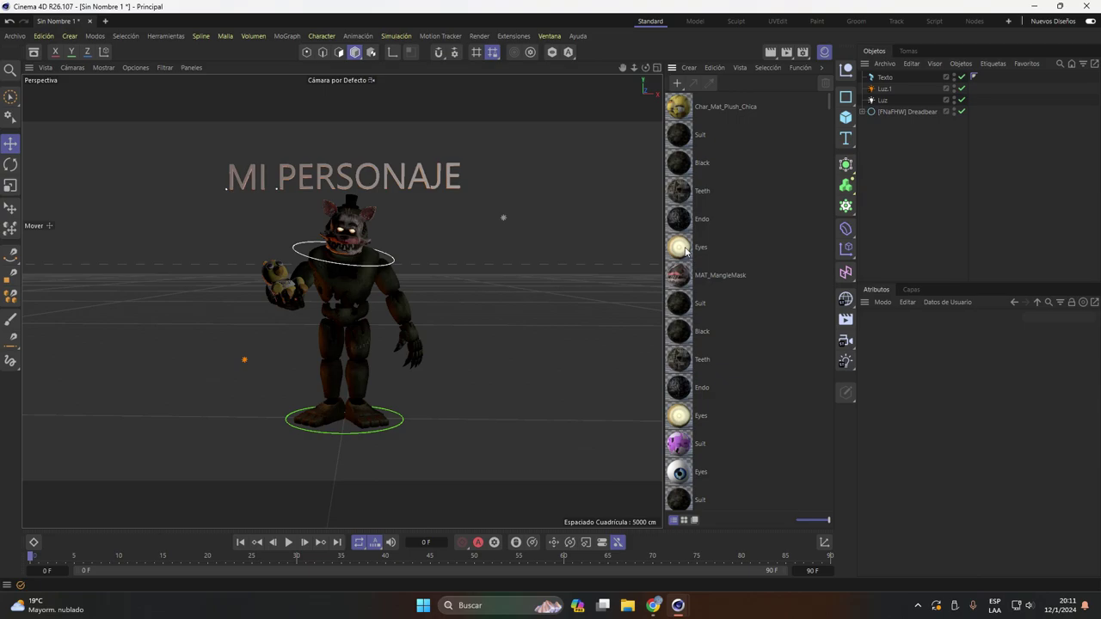
{"action": "left_click_drag", "start_coordinate": [345, 171], "coordinate": [344, 176]}
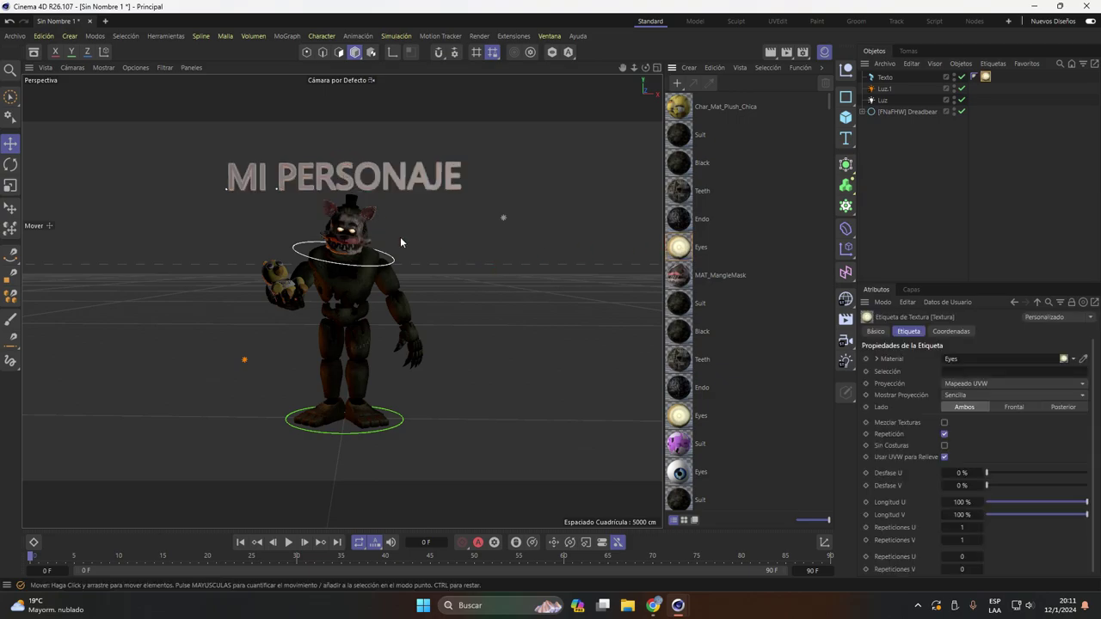
{"action": "left_click", "coordinate": [824, 52]}
{"action": "left_click", "coordinate": [767, 55]}
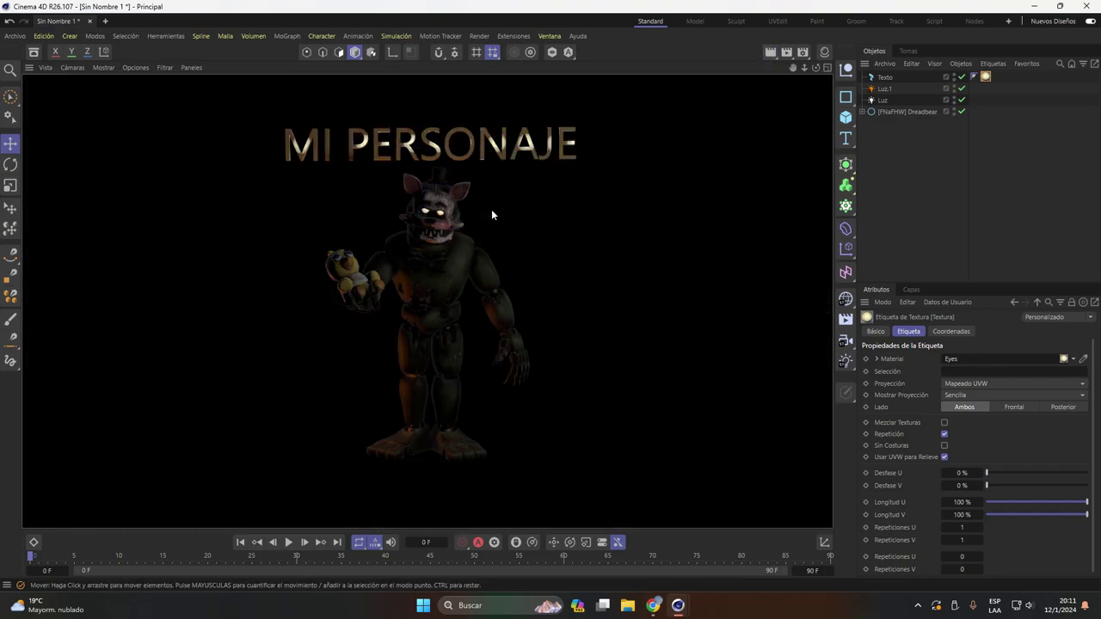
Render the scene to the Picture Viewer at 1920x1080, then close the viewer.
{"action": "left_click", "coordinate": [790, 53]}
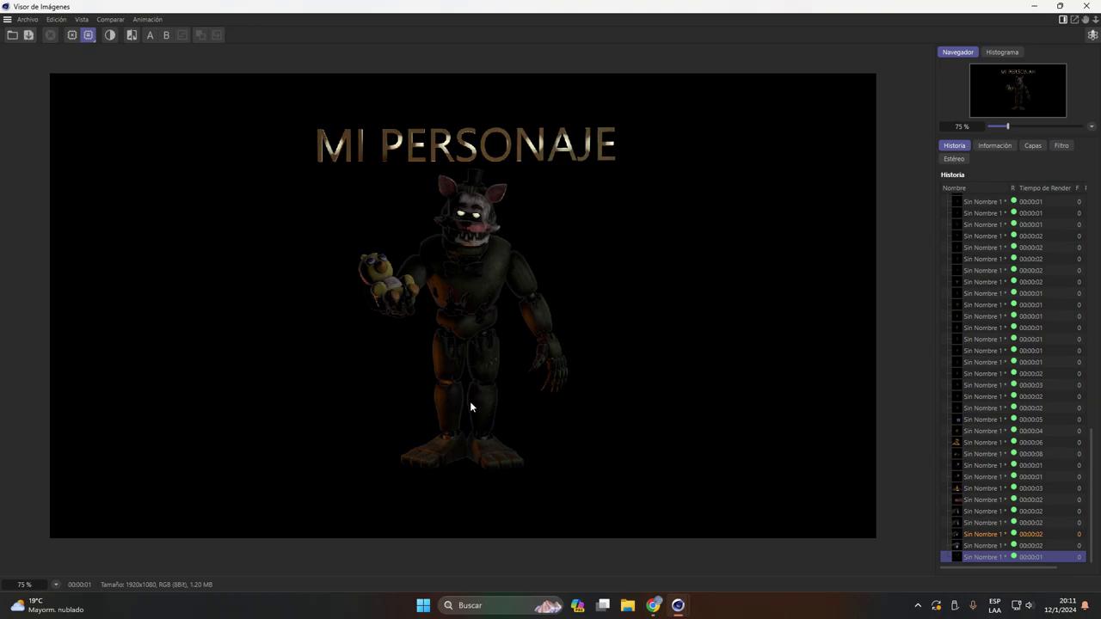
{"action": "left_click", "coordinate": [1087, 6]}
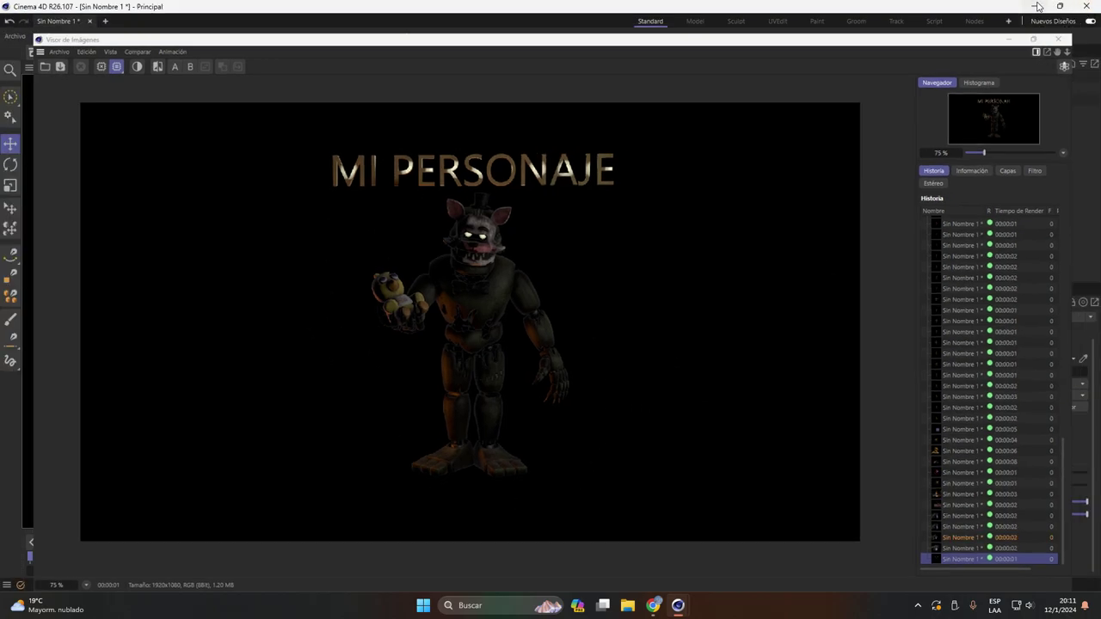
{"action": "left_click_drag", "start_coordinate": [816, 67], "coordinate": [430, 90]}
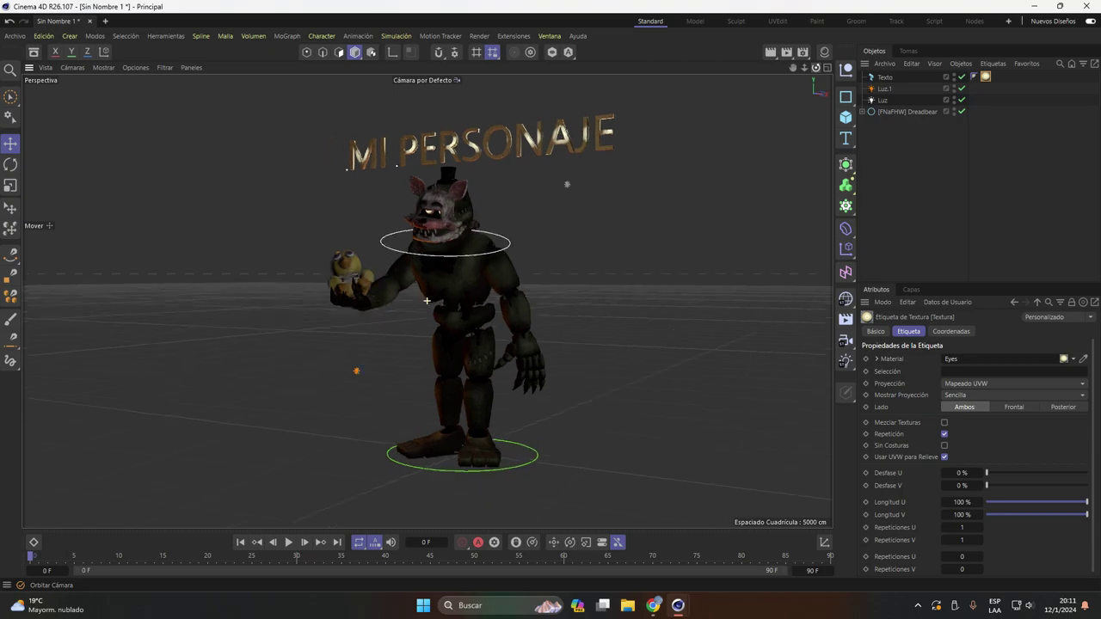
{"action": "left_click_drag", "start_coordinate": [427, 300], "coordinate": [807, 56]}
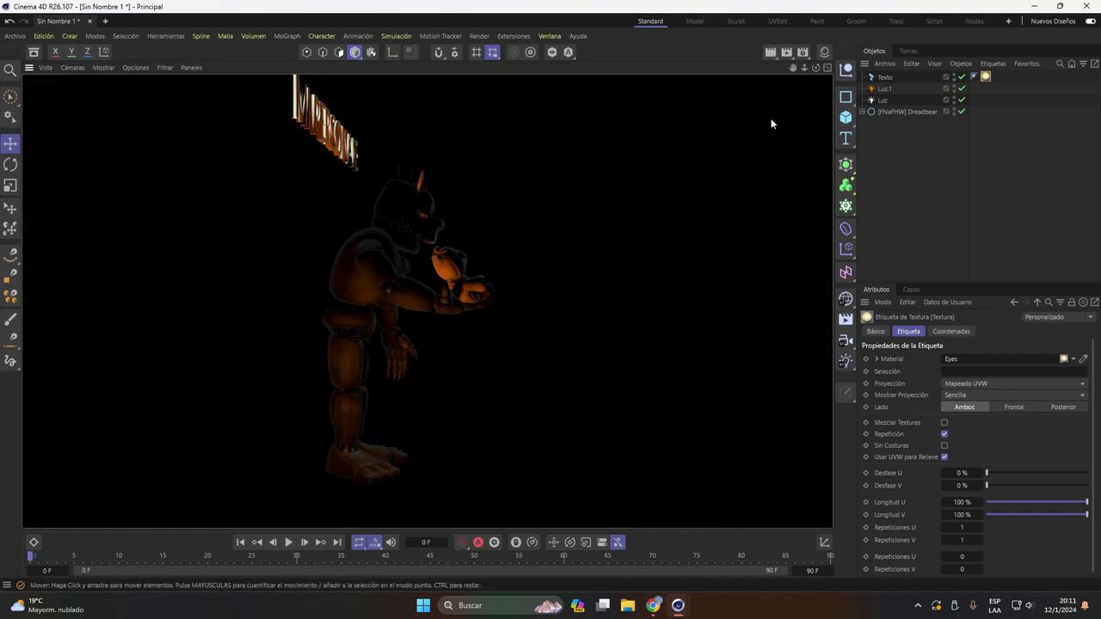
{"action": "left_click_drag", "start_coordinate": [804, 67], "coordinate": [201, 340]}
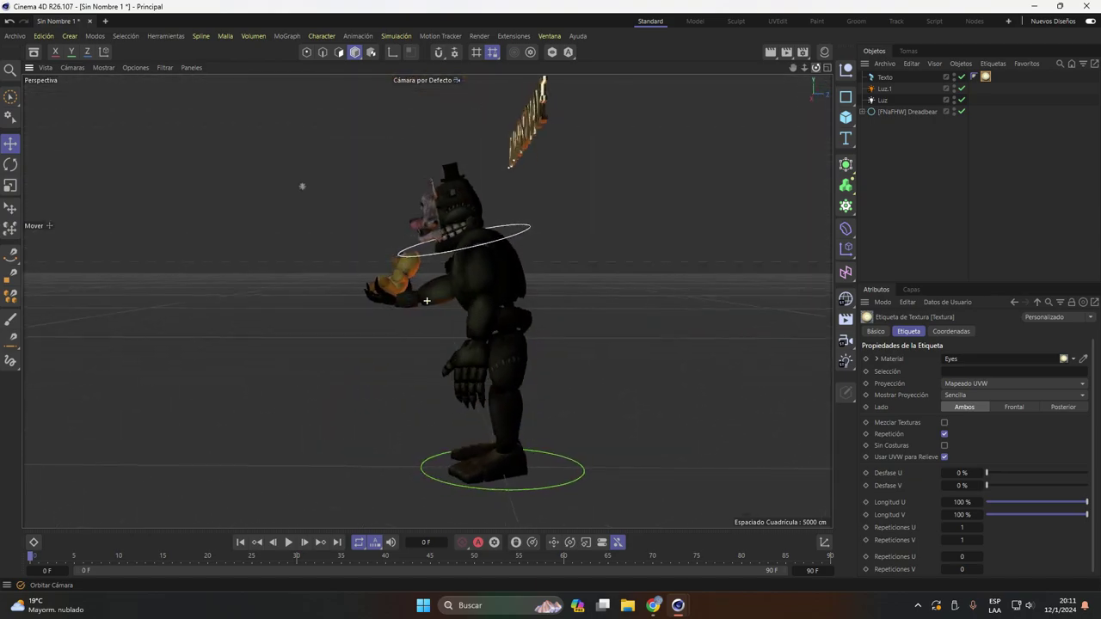
{"action": "mouse_move", "coordinate": [202, 340]}
{"action": "left_mouse_down"}
{"action": "mouse_move", "coordinate": [553, 165]}
{"action": "mouse_move", "coordinate": [608, 335]}
{"action": "left_mouse_up"}
{"action": "left_click_drag", "start_coordinate": [426, 300], "coordinate": [447, 284], "text": "alt"}
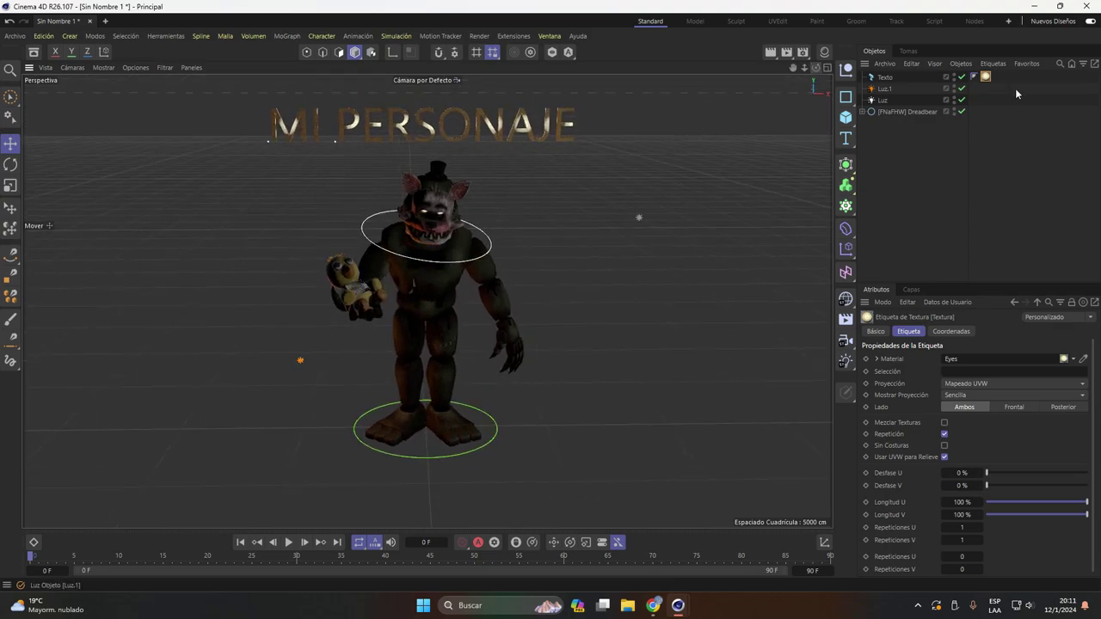
{"action": "left_click", "coordinate": [928, 104]}
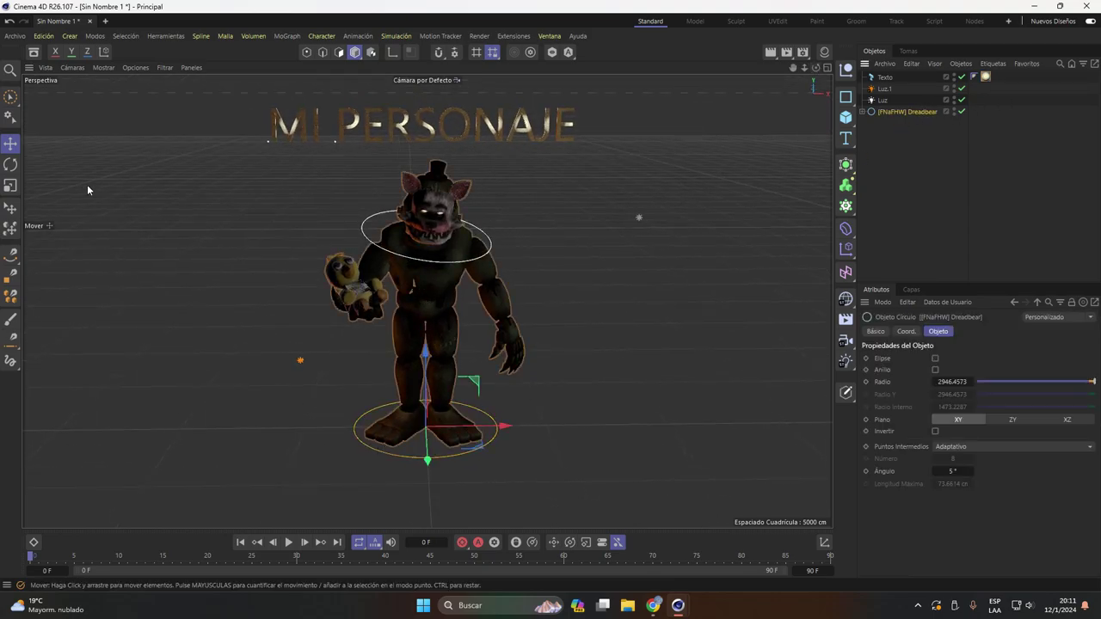
{"action": "left_click", "coordinate": [11, 164]}
{"action": "left_click_drag", "start_coordinate": [410, 451], "coordinate": [482, 442]}
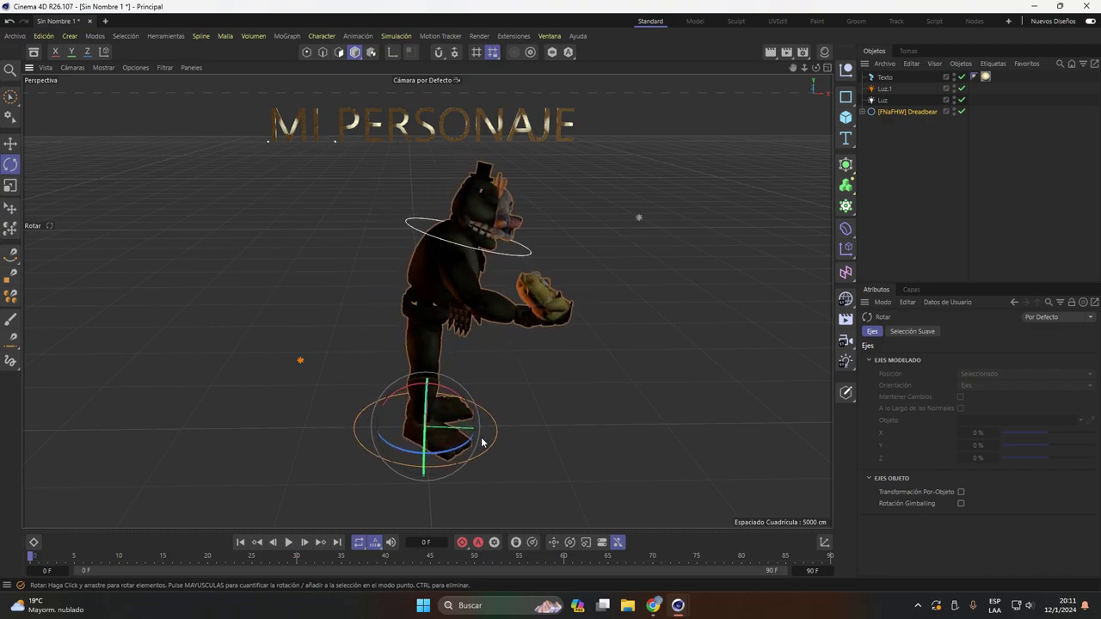
{"action": "left_click", "coordinate": [8, 21]}
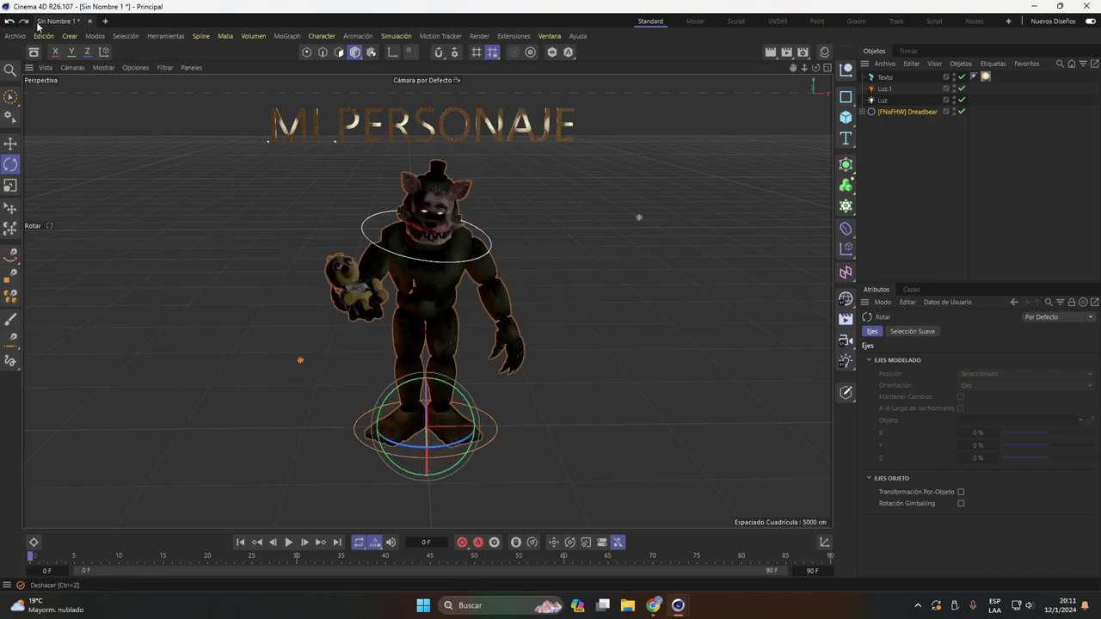
{"action": "scroll", "coordinate": [527, 235], "scroll_direction": "up", "scroll_amount": 2}
{"action": "scroll", "coordinate": [528, 234], "scroll_direction": "up", "scroll_amount": 3}
{"action": "scroll", "coordinate": [412, 186], "scroll_direction": "up", "scroll_amount": 3}
{"action": "scroll", "coordinate": [412, 187], "scroll_direction": "up", "scroll_amount": 3}
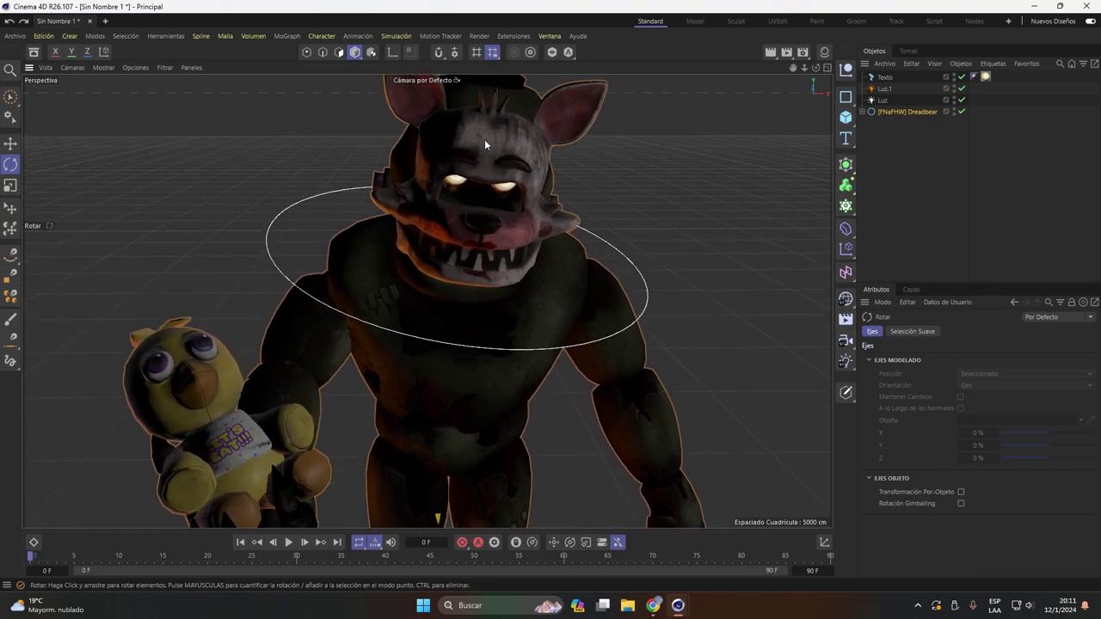
{"action": "scroll", "coordinate": [484, 139], "scroll_direction": "up", "scroll_amount": 3}
{"action": "left_click", "coordinate": [480, 171]}
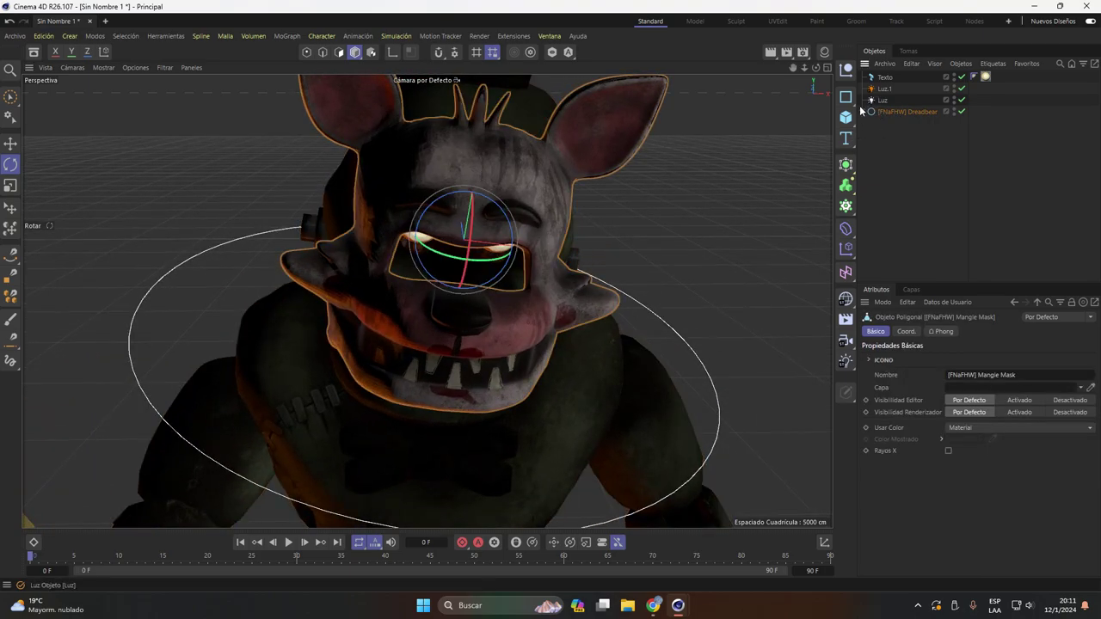
{"action": "left_click", "coordinate": [862, 111]}
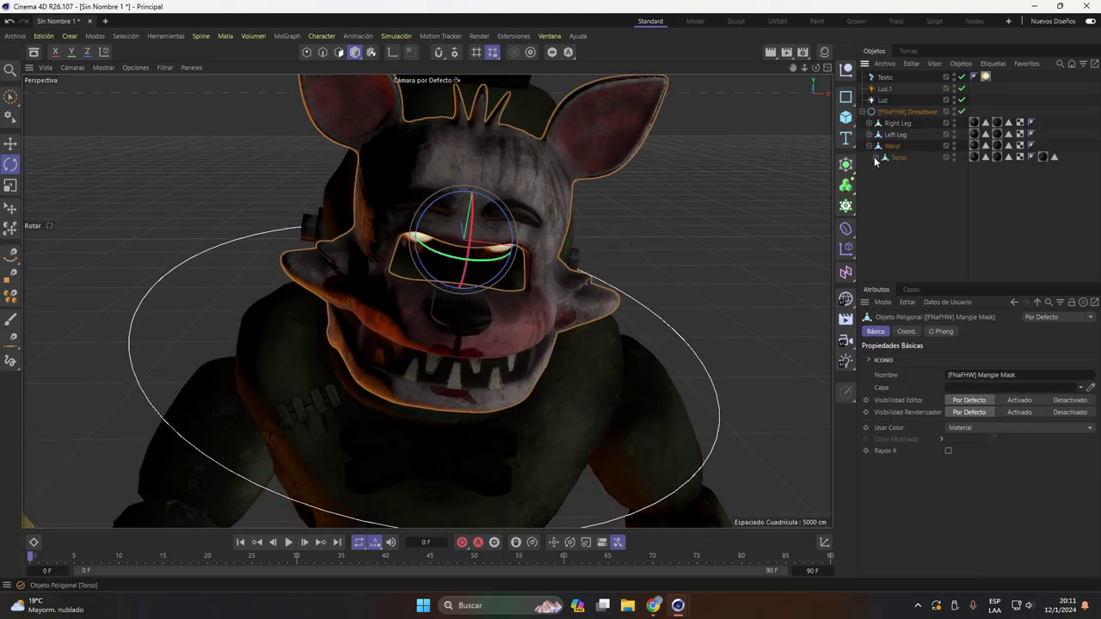
{"action": "left_click", "coordinate": [874, 159]}
{"action": "left_click", "coordinate": [882, 192]}
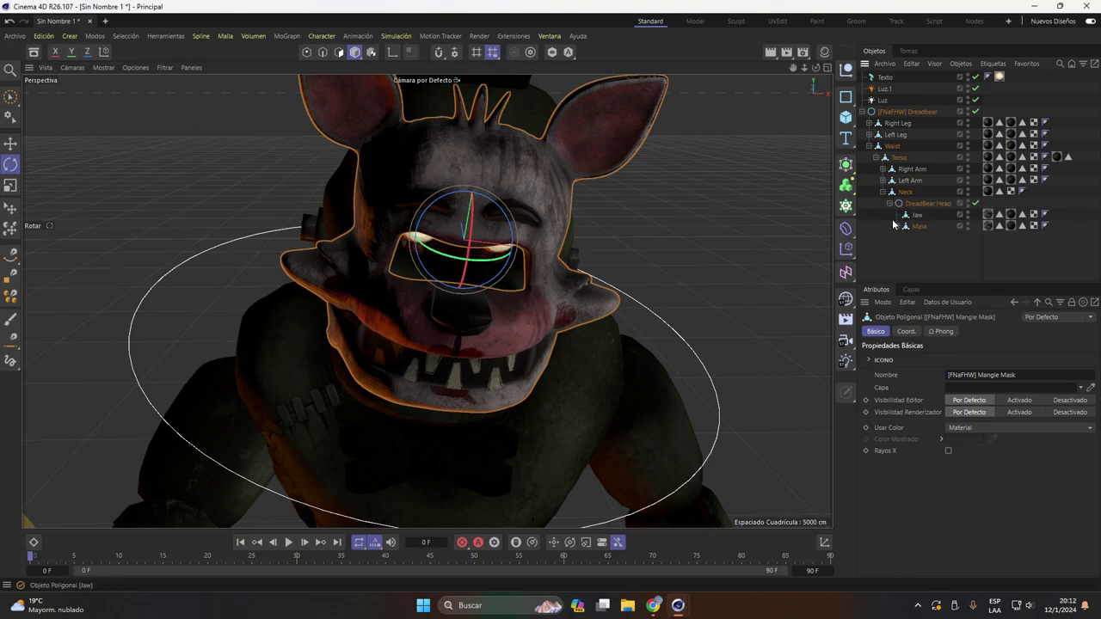
{"action": "left_click", "coordinate": [895, 227]}
{"action": "left_click", "coordinate": [1004, 232]}
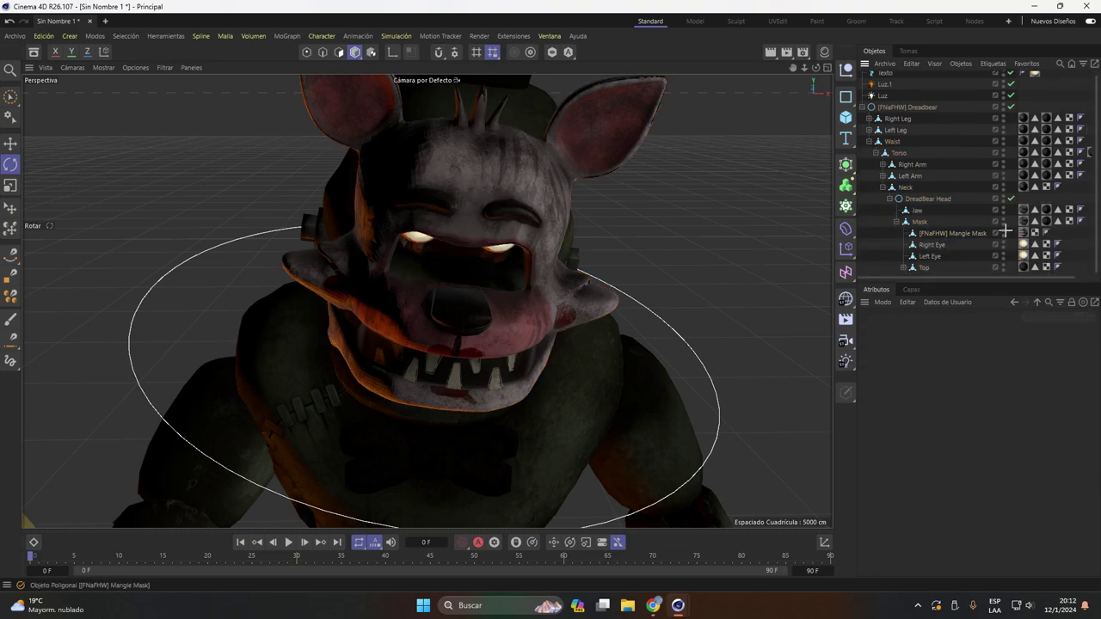
{"action": "left_click", "coordinate": [1004, 231]}
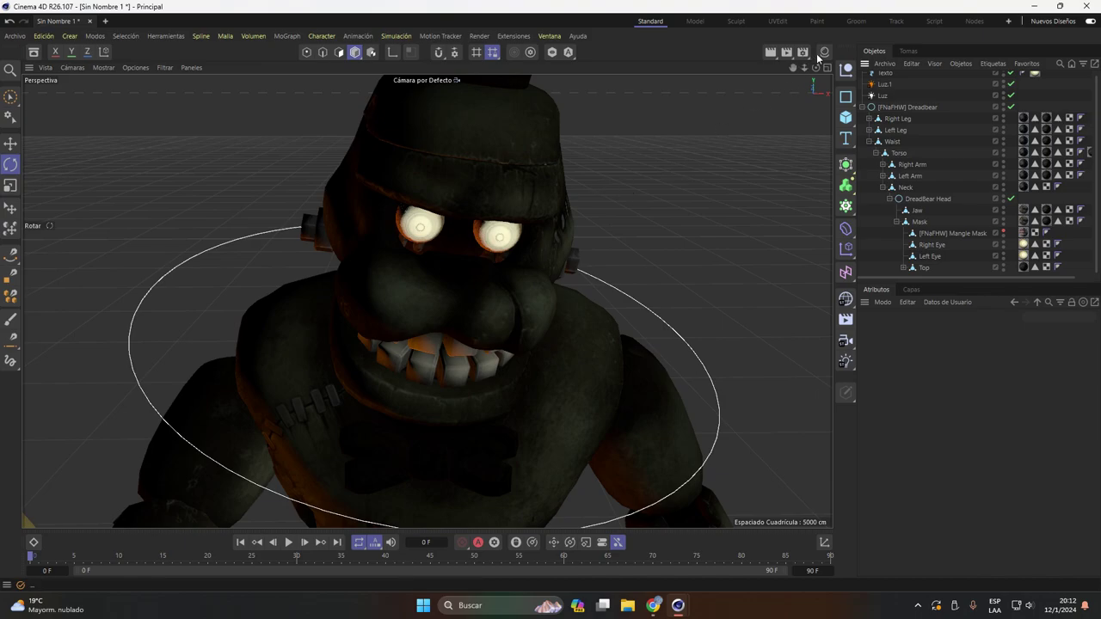
{"action": "left_click_drag", "start_coordinate": [691, 152], "coordinate": [697, 155], "text": "alt"}
{"action": "left_click_drag", "start_coordinate": [427, 300], "coordinate": [426, 300], "text": "alt"}
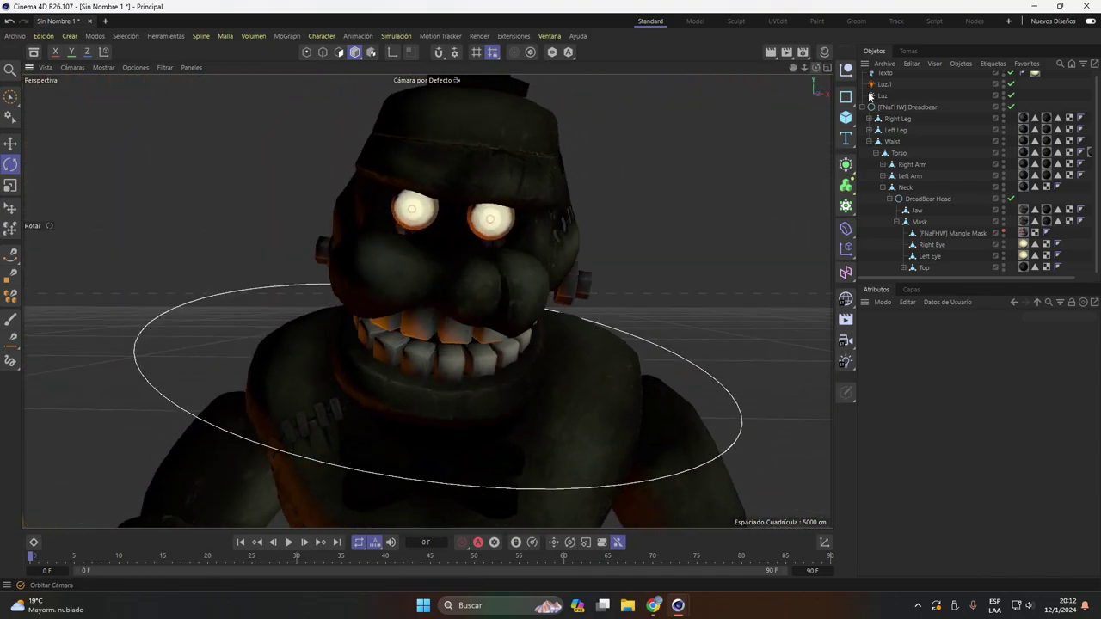
{"action": "left_click", "coordinate": [1003, 231]}
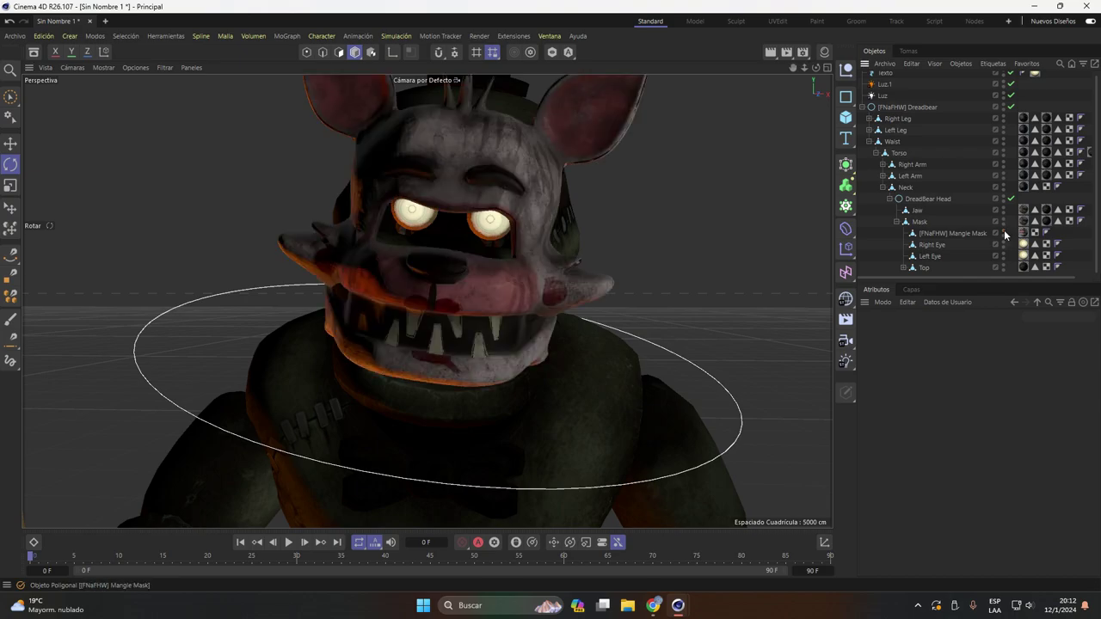
{"action": "scroll", "coordinate": [502, 174], "scroll_direction": "down", "scroll_amount": 6}
{"action": "scroll", "coordinate": [502, 175], "scroll_direction": "down", "scroll_amount": 3}
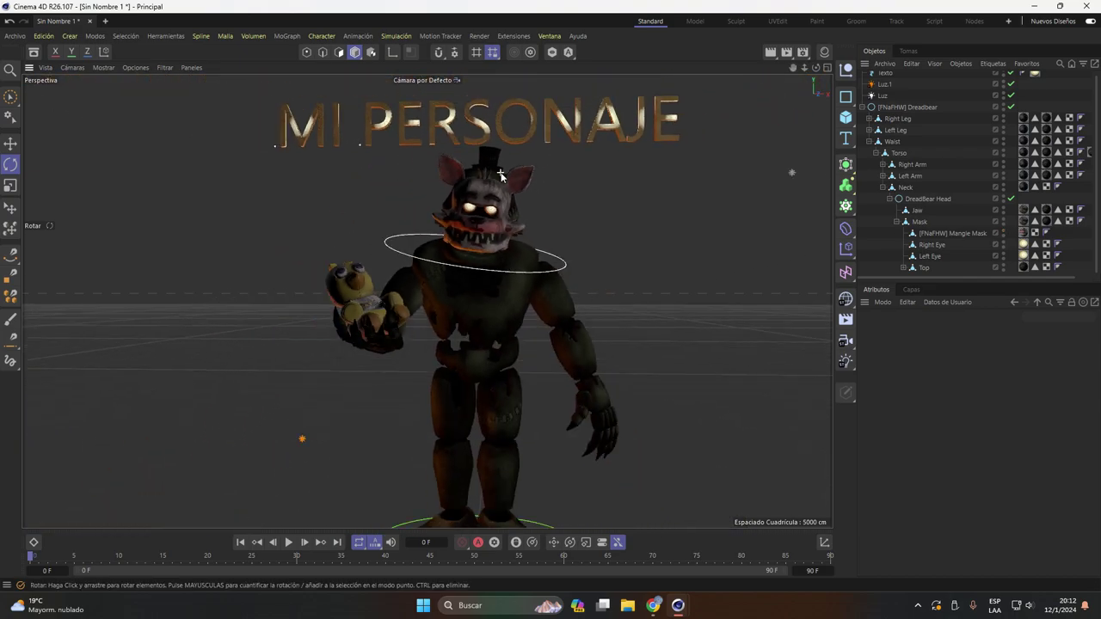
{"action": "scroll", "coordinate": [516, 198], "scroll_direction": "down", "scroll_amount": 3}
{"action": "scroll", "coordinate": [542, 224], "scroll_direction": "down", "scroll_amount": 2}
{"action": "left_click_drag", "start_coordinate": [569, 253], "coordinate": [905, 179], "text": "alt"}
{"action": "left_click", "coordinate": [862, 106]}
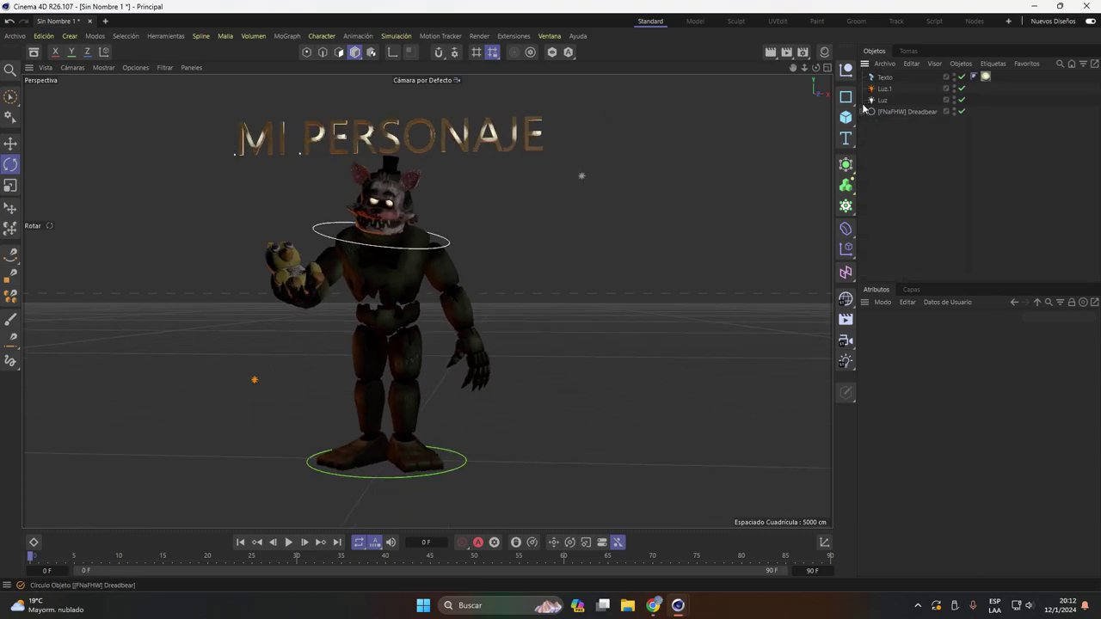